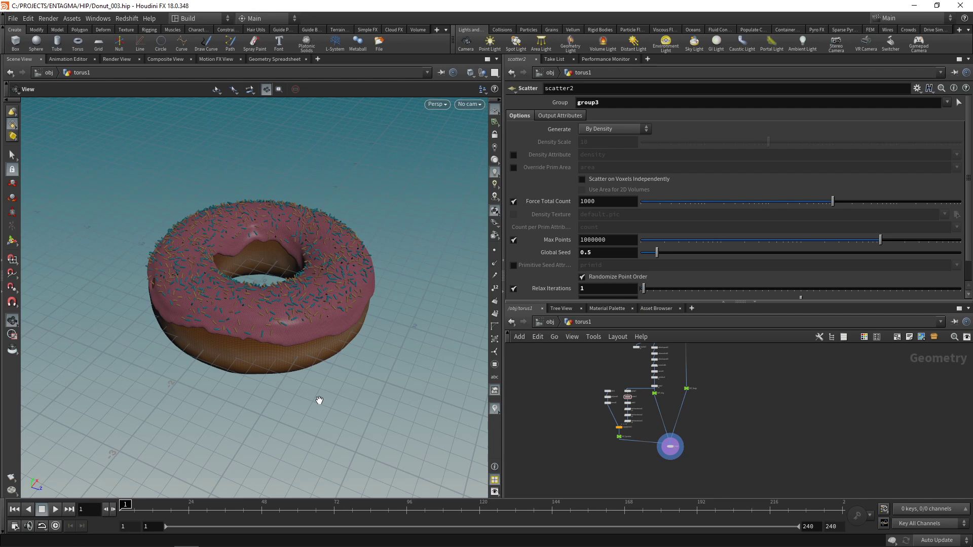
Step: Save the donut scene and close the Tree View, Material Palette and Asset Browser panels
key(ctrl+s)
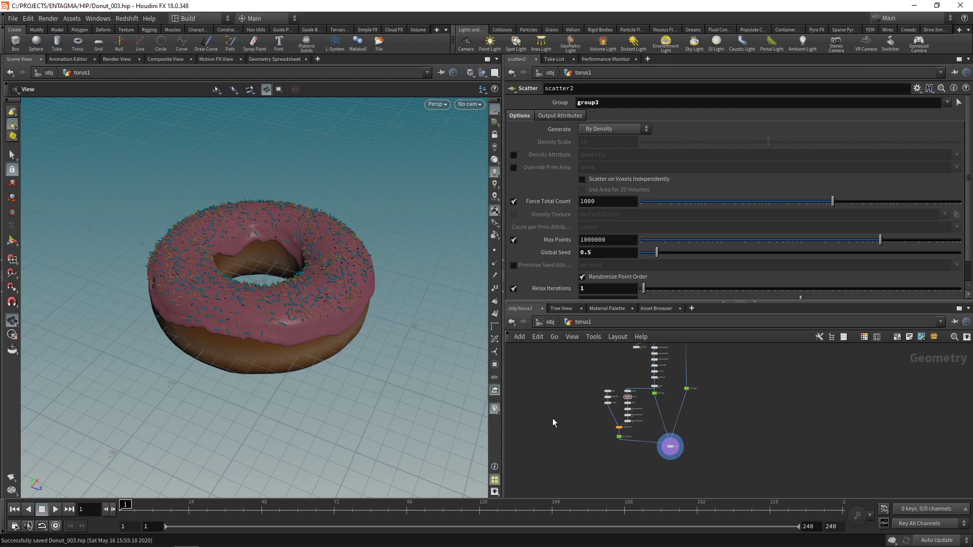
click(581, 308)
click(591, 309)
click(591, 308)
Step: Add two more network editor panels and point one at the /out render network
key(h)
key(ctrl+t)
key(ctrl+t)
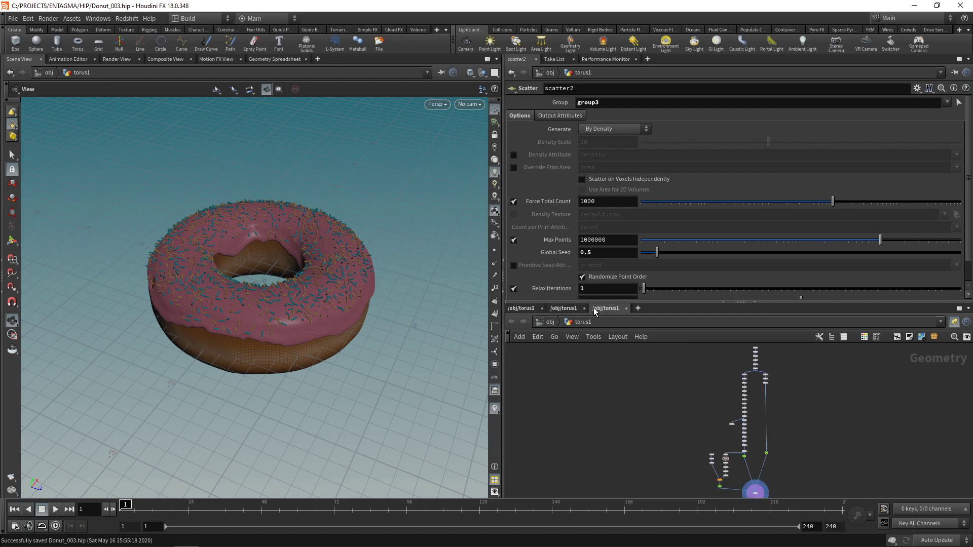
click(549, 322)
click(545, 322)
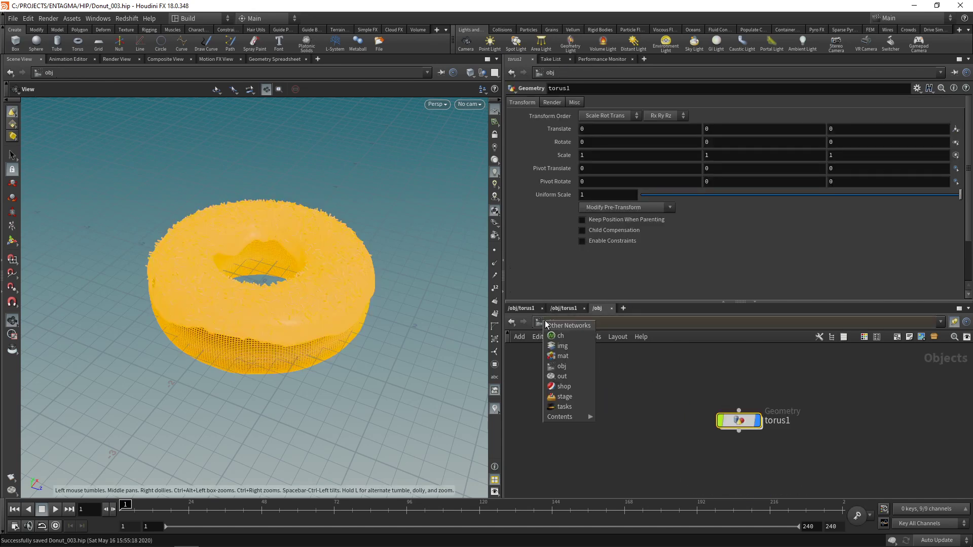
click(572, 378)
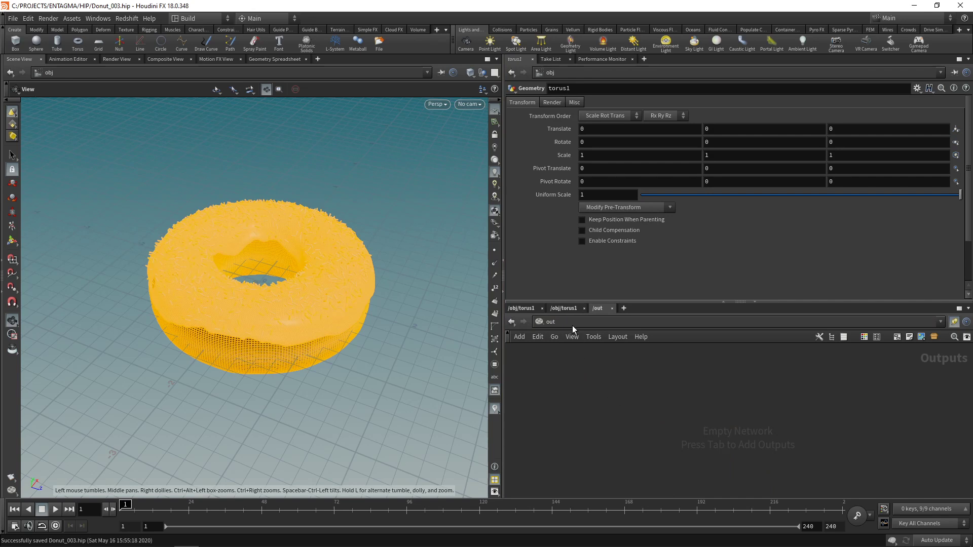
Step: Point the other new network panel at the /mat shader network
click(563, 308)
click(545, 322)
click(540, 323)
click(558, 360)
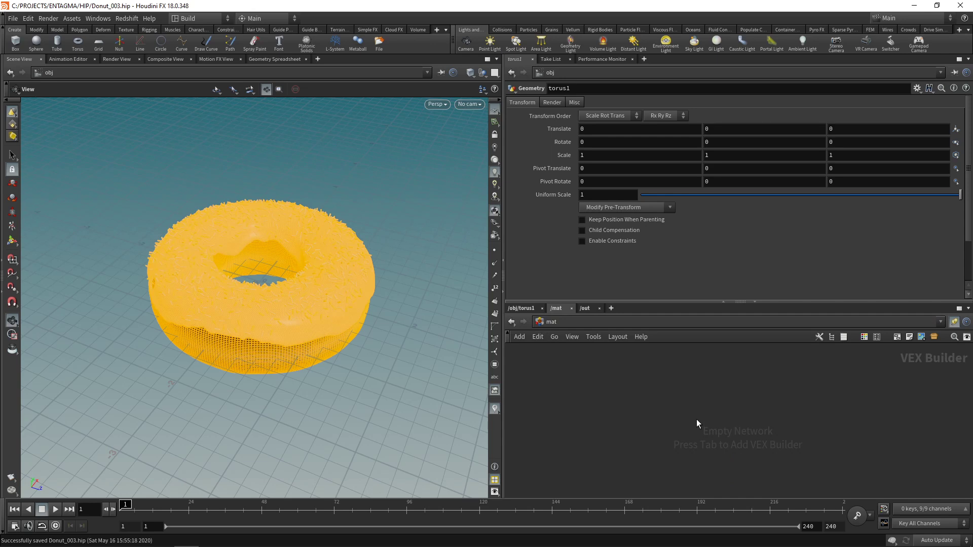
Step: Return to the torus1 network, give it more room and move merge1 lower
click(524, 307)
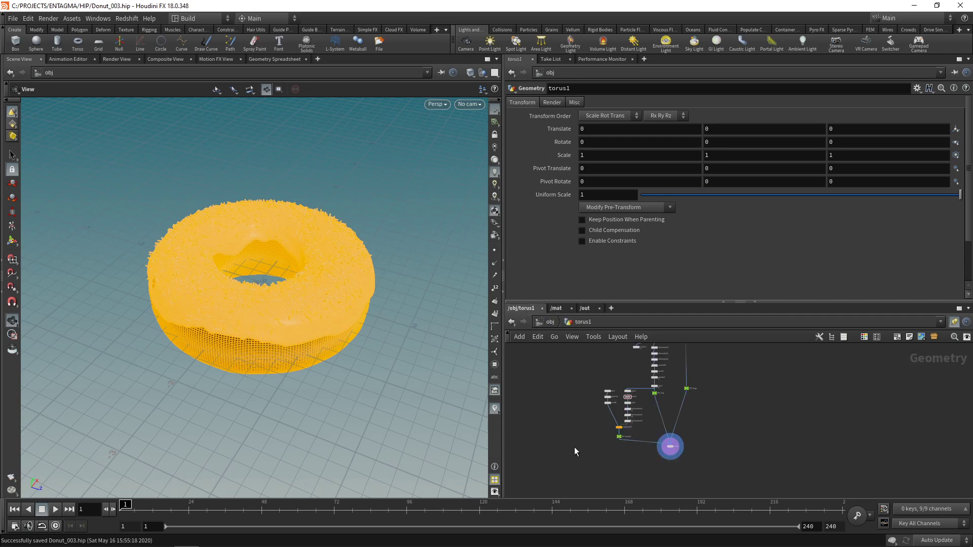
drag(605, 300, 608, 233)
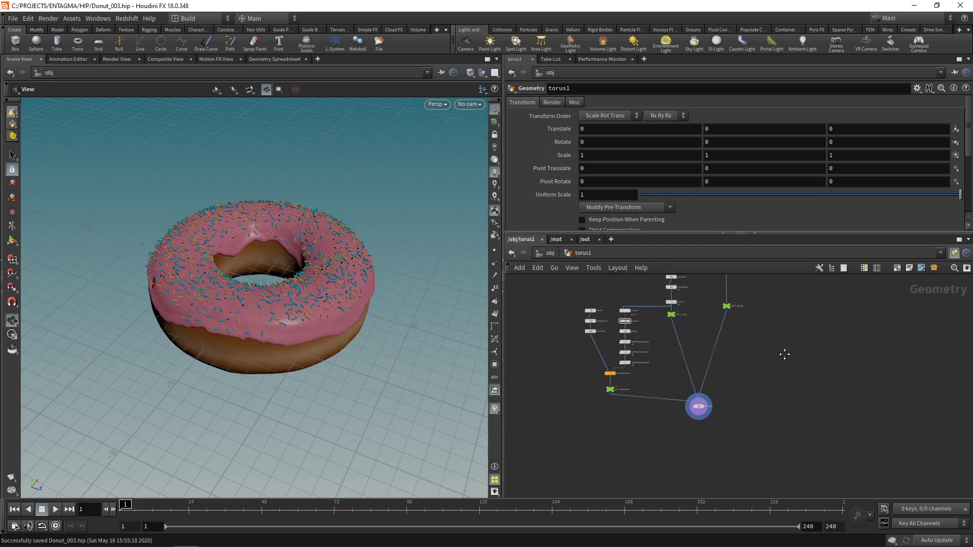
scroll(689, 393, up, 3)
drag(691, 398, 691, 420)
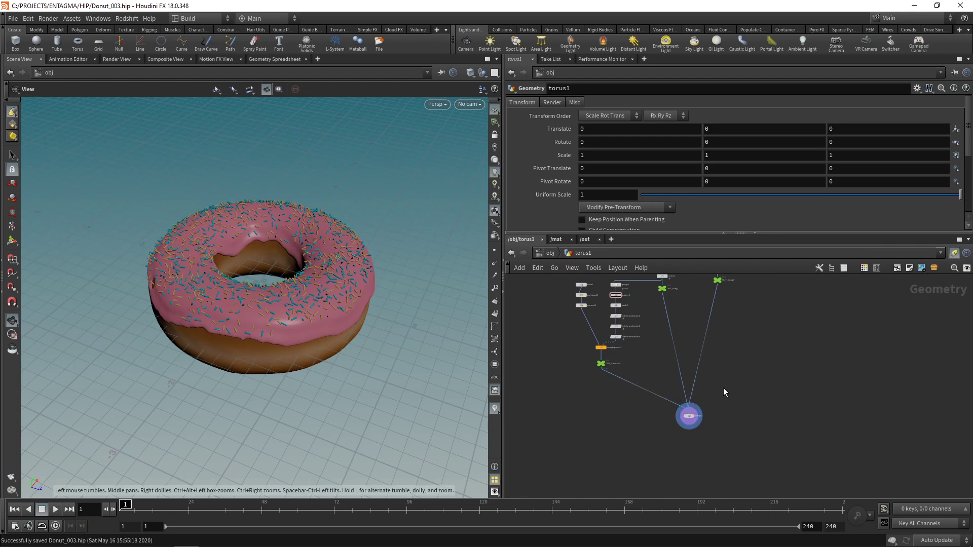
Step: Create a Material node, duplicate it, and insert the three copies into the wires feeding merge1
key(Tab)
text(material)
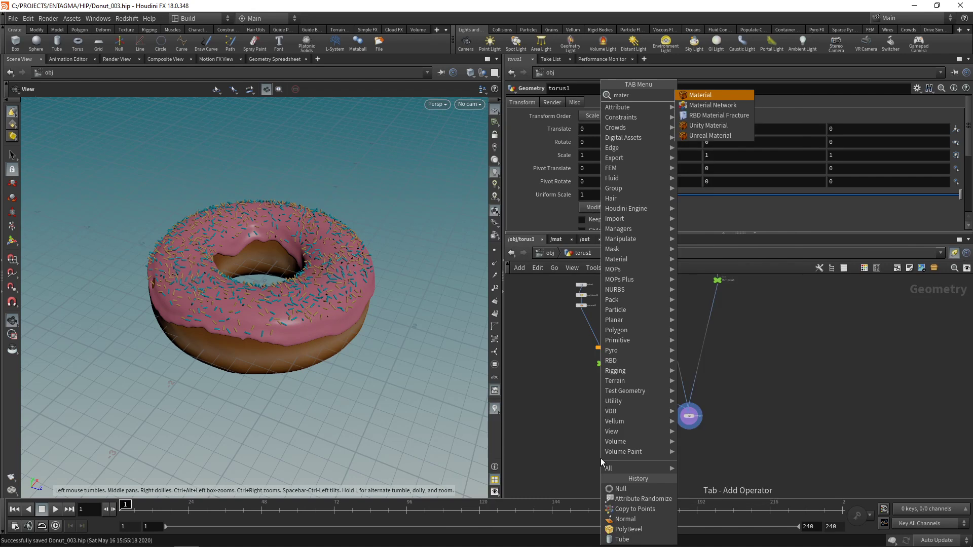
key(Return)
drag(607, 460, 591, 373)
key(ctrl+c)
key(ctrl+v)
key(ctrl+v)
middle_drag(698, 427, 688, 479)
drag(575, 423, 606, 366)
drag(634, 441, 726, 324)
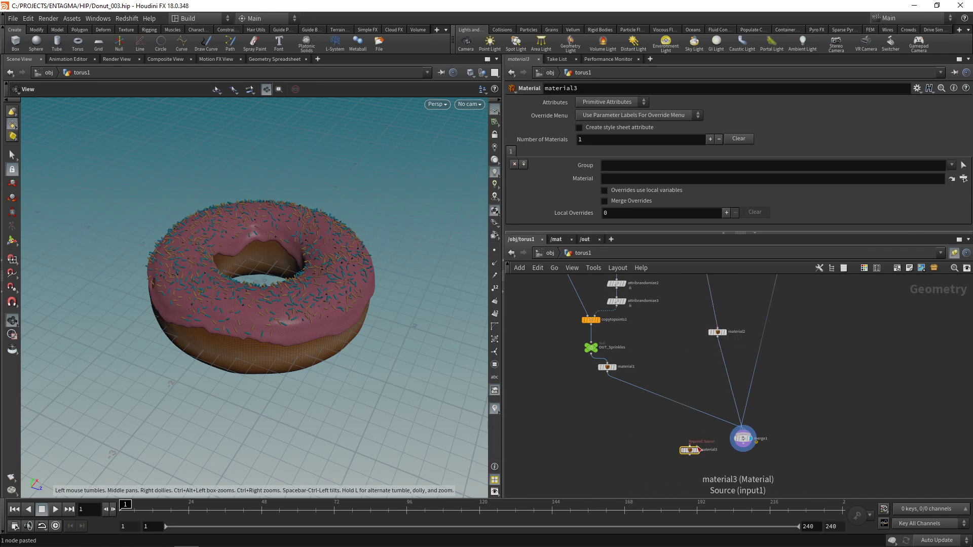
drag(686, 452, 765, 342)
Step: Rename the nodes material_sprinkles, material_icing and material_dough, then save
double_click(626, 367)
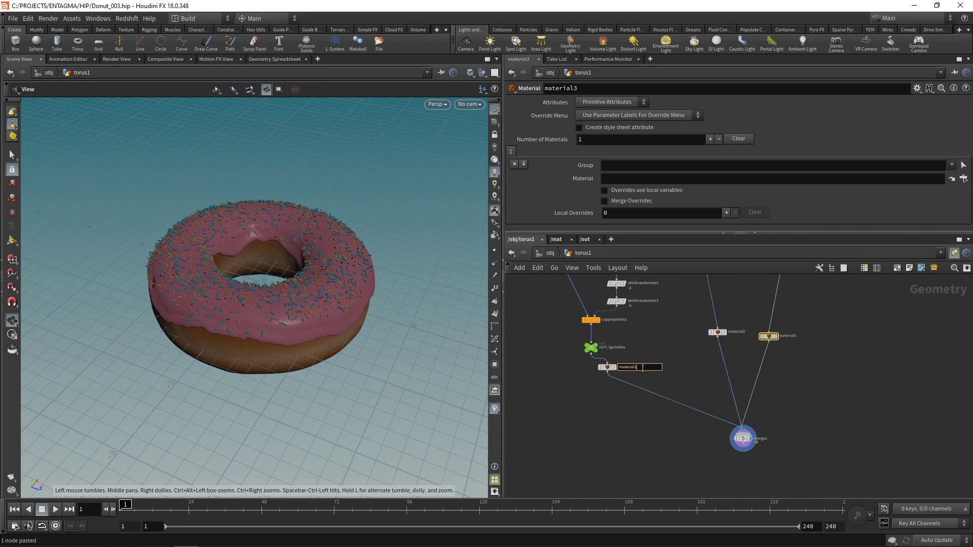
text(material_sprinkles)
key(Return)
double_click(742, 333)
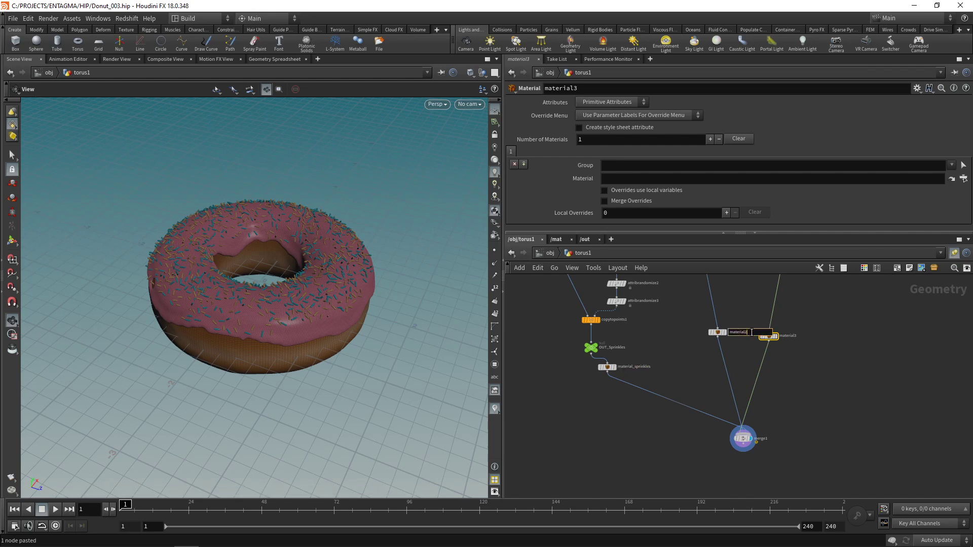
text(material_icing)
key(Return)
drag(768, 336, 798, 334)
double_click(823, 334)
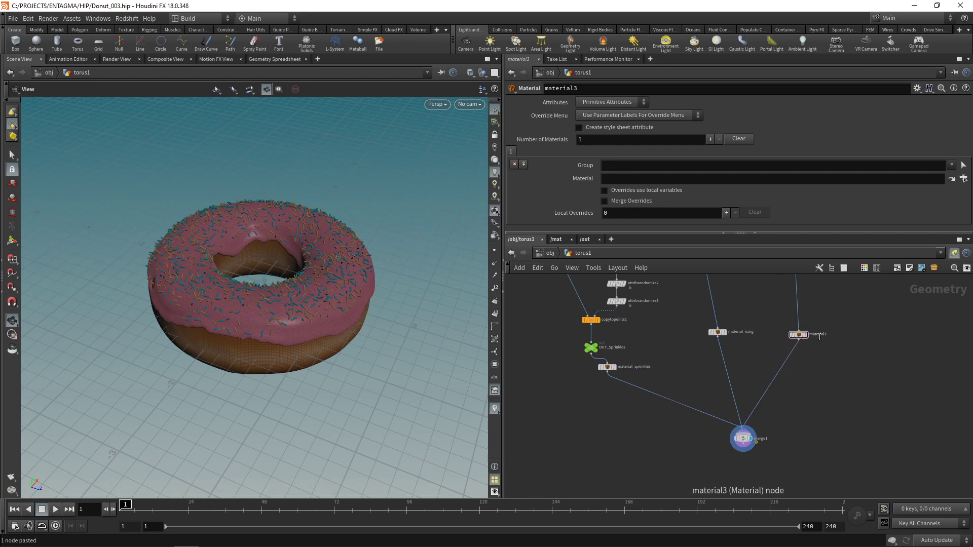
text(material_dough)
key(Return)
key(ctrl+s)
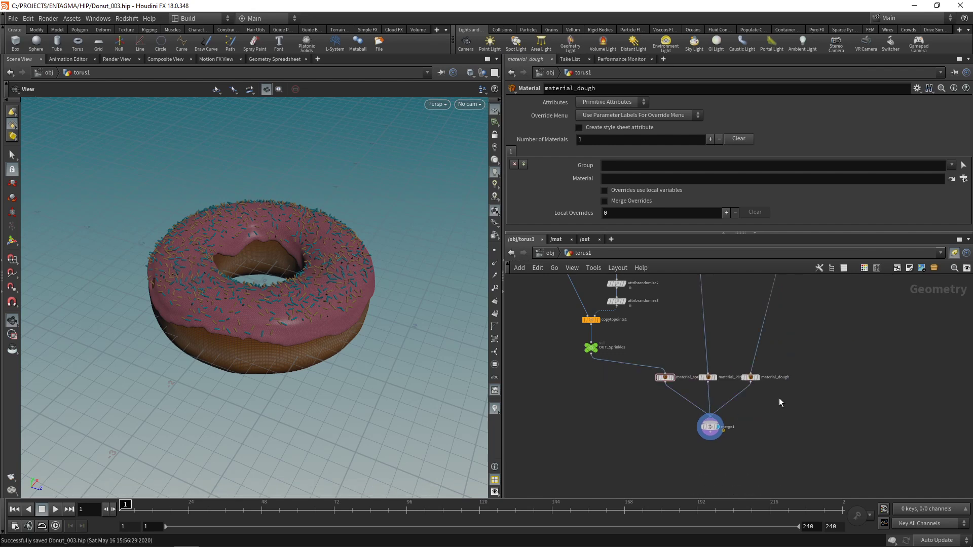
Step: In /mat, add a Classic Shader and a Principled Shader
click(556, 240)
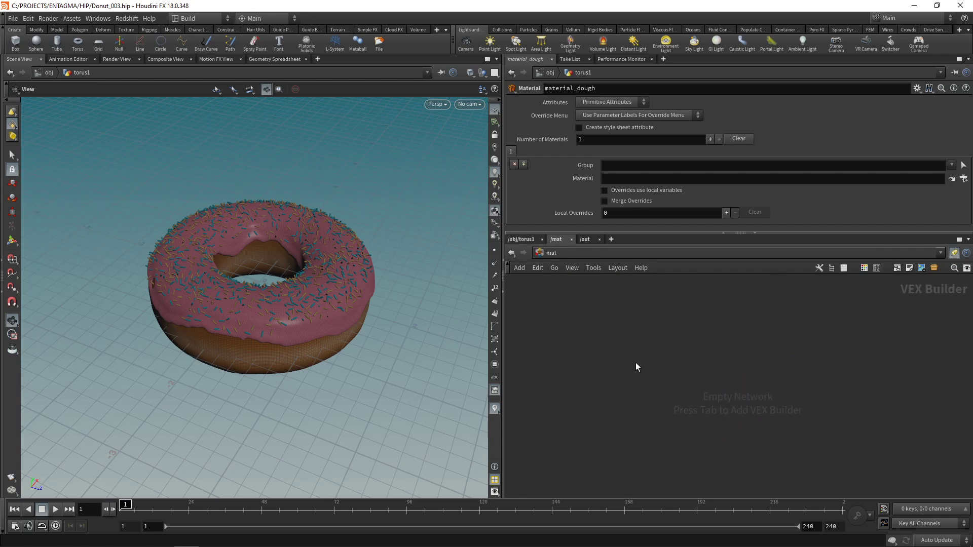
key(Tab)
text(classic)
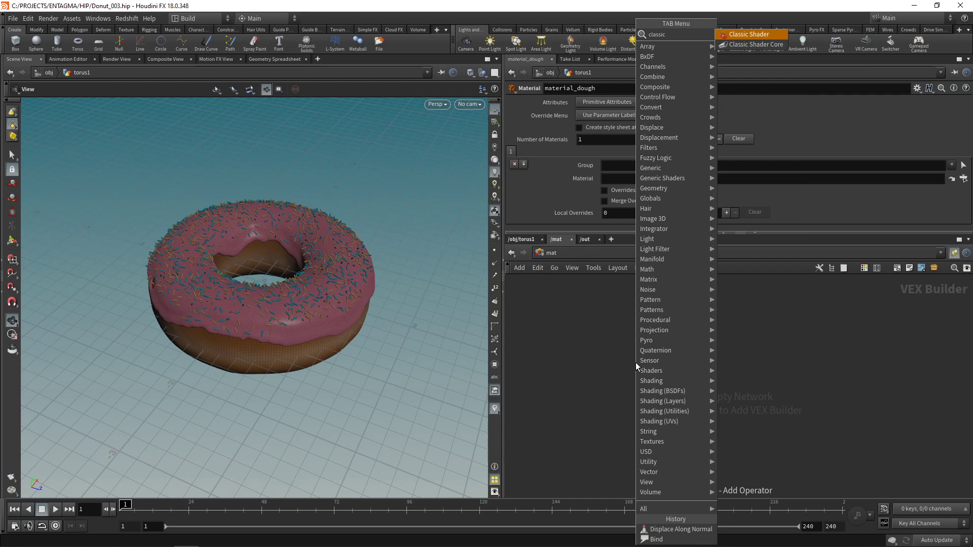
click(760, 34)
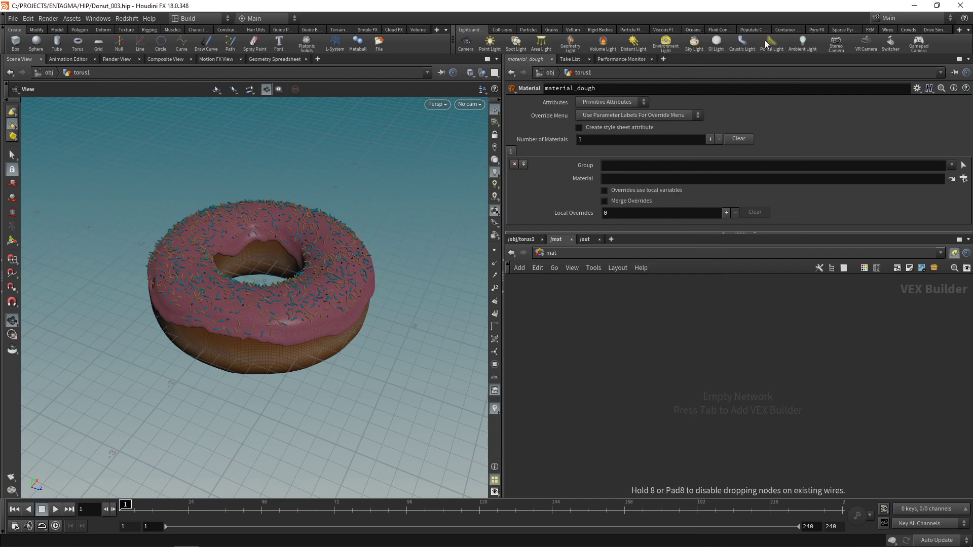
click(602, 342)
key(Tab)
text(prin)
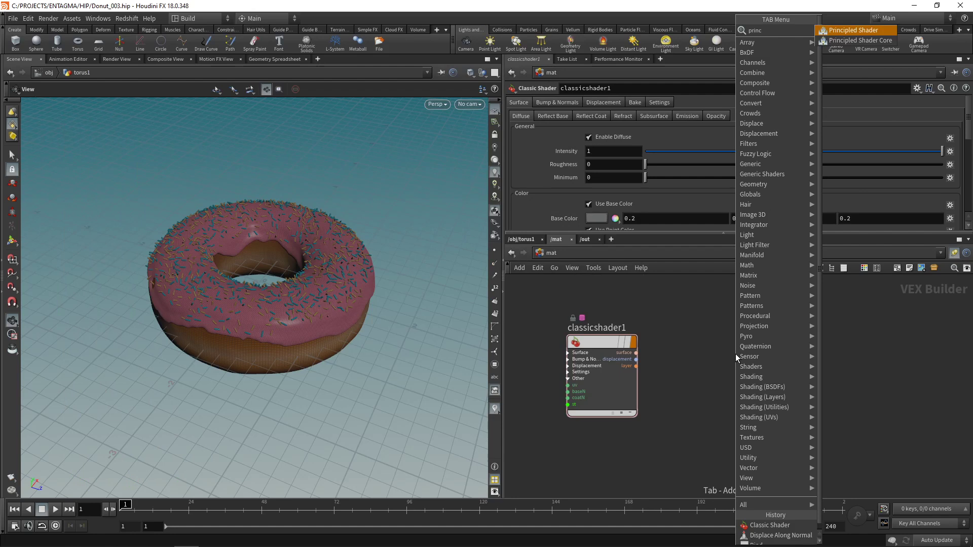
key(Return)
click(785, 347)
Step: Rename the Classic Shader to icing and give it a pink base colour
double_click(596, 328)
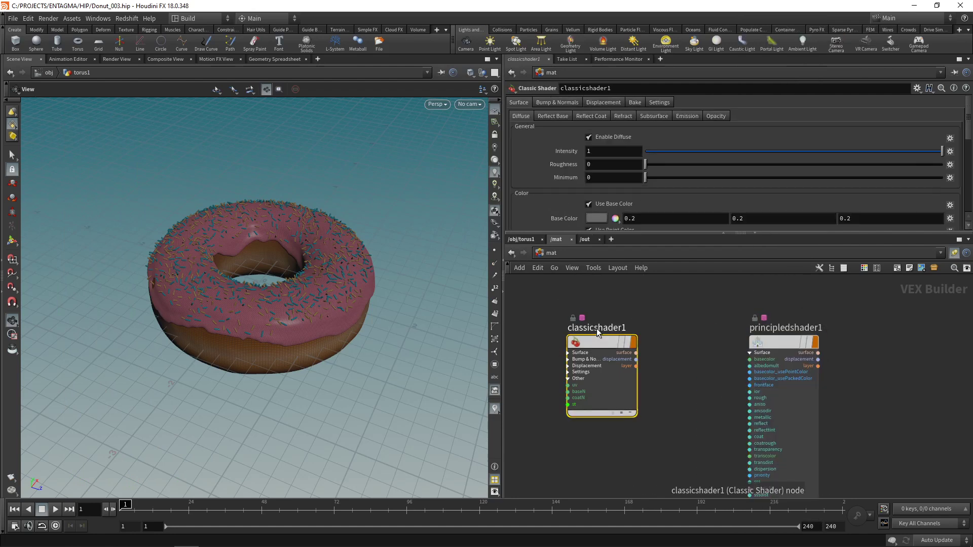
text(icing)
key(Return)
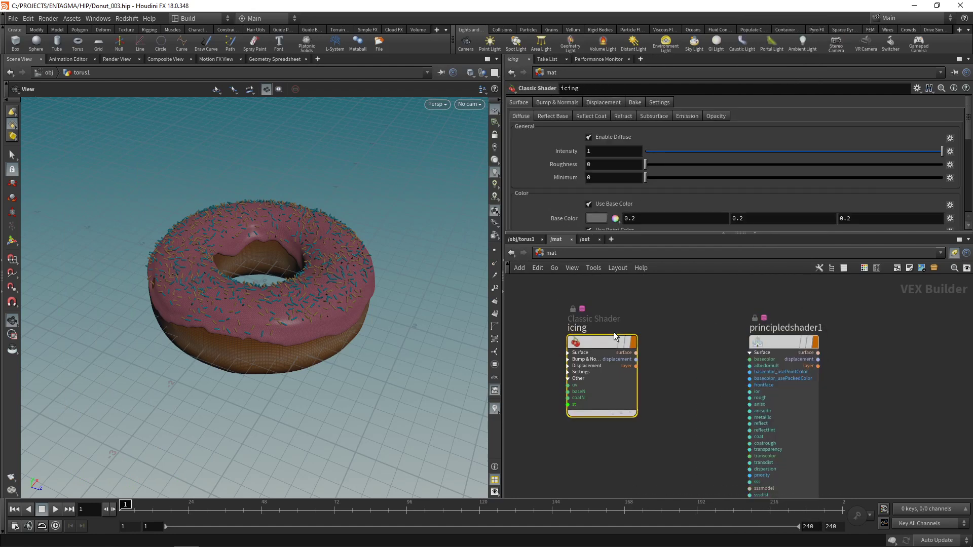
drag(611, 234, 611, 298)
click(638, 221)
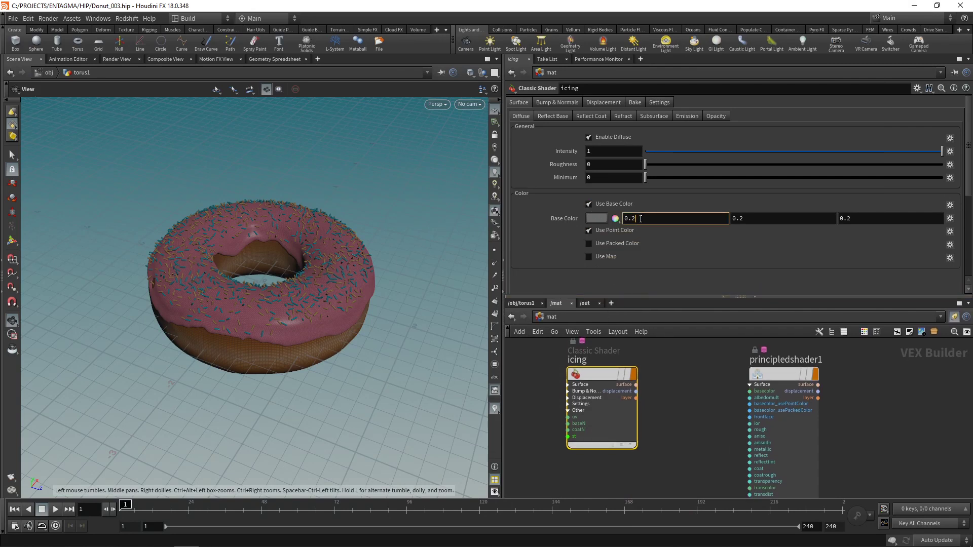
key(ctrl+v)
key(Return)
Step: Keep the icing base colour pink, save, and stop the icing using point colour
click(600, 217)
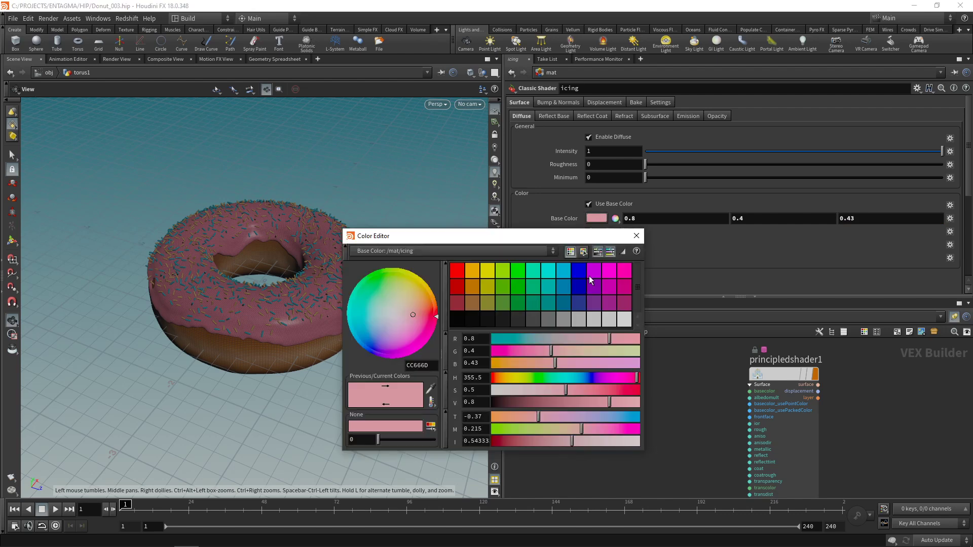
drag(561, 237, 401, 154)
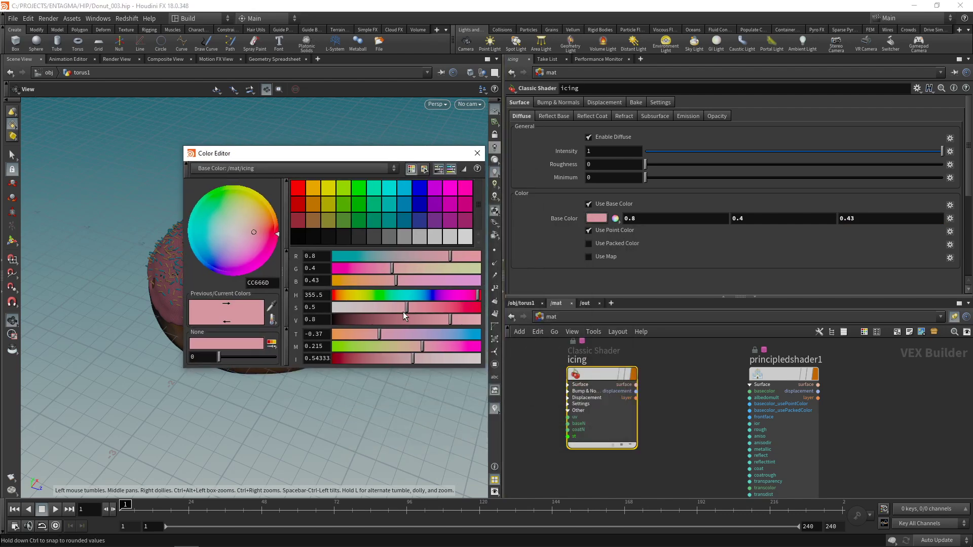
click(476, 153)
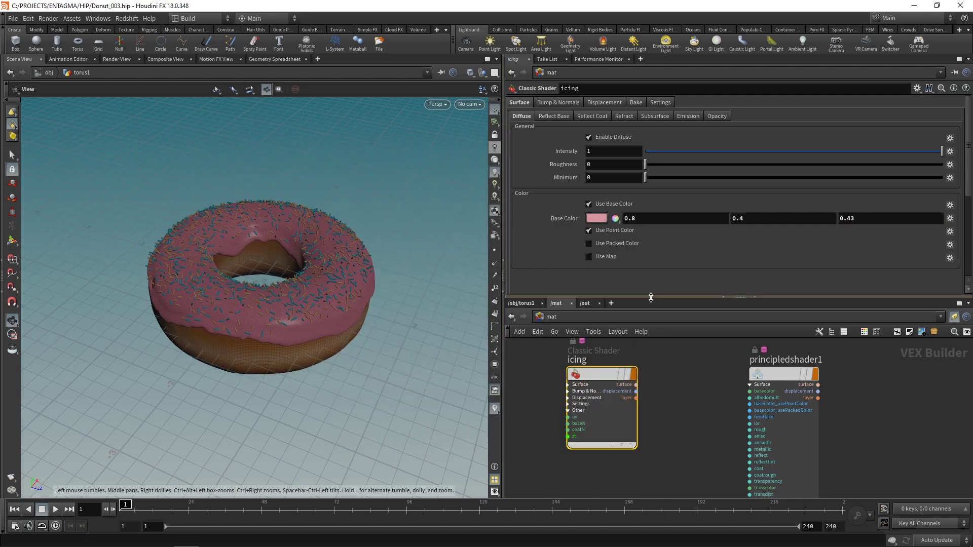
drag(598, 221, 532, 252)
key(ctrl+z)
key(ctrl+s)
click(588, 231)
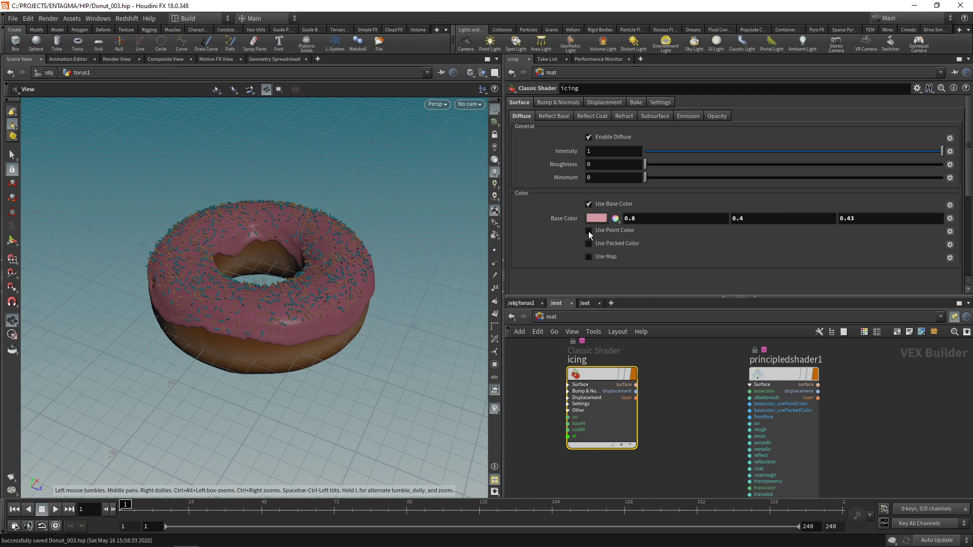
Step: Assign /mat/icing as the material_icing node's material and save the scene
click(525, 303)
click(708, 410)
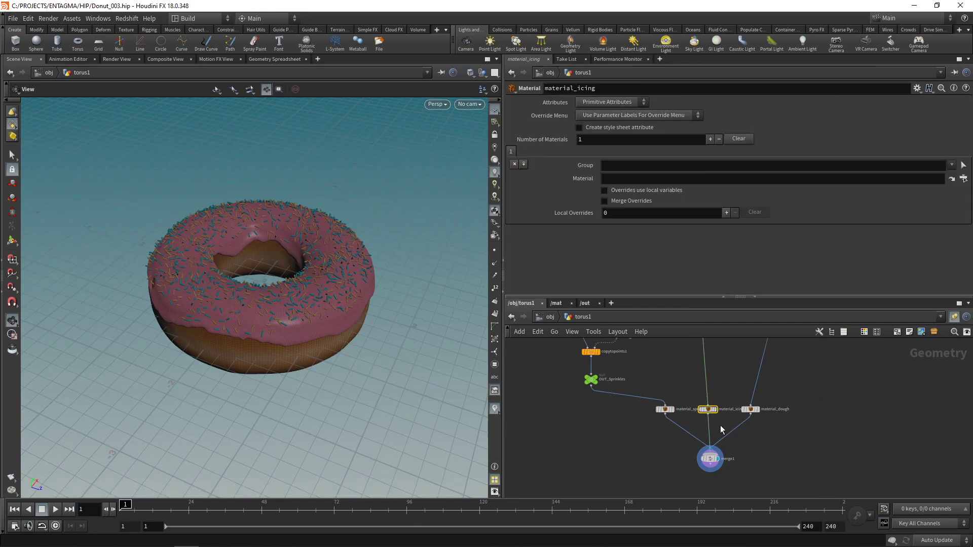
click(963, 178)
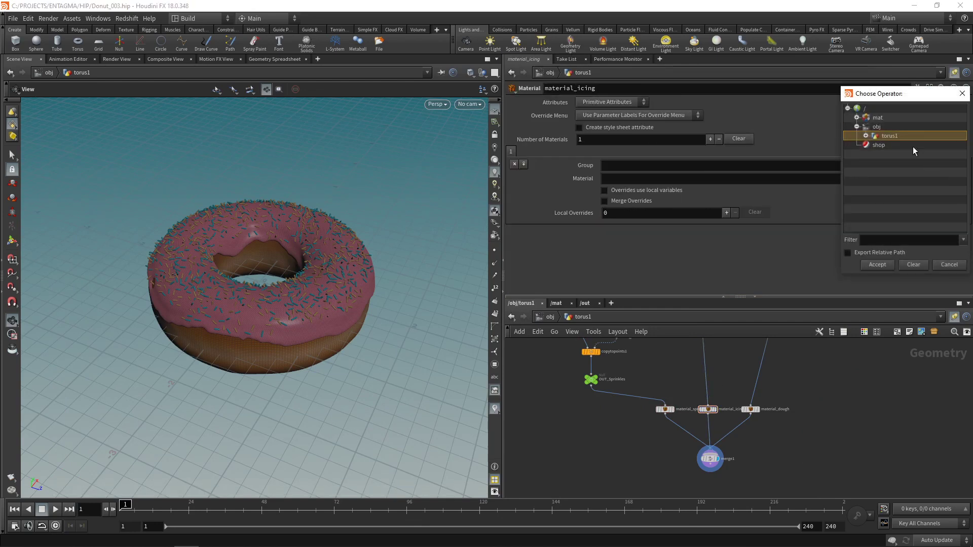
click(856, 117)
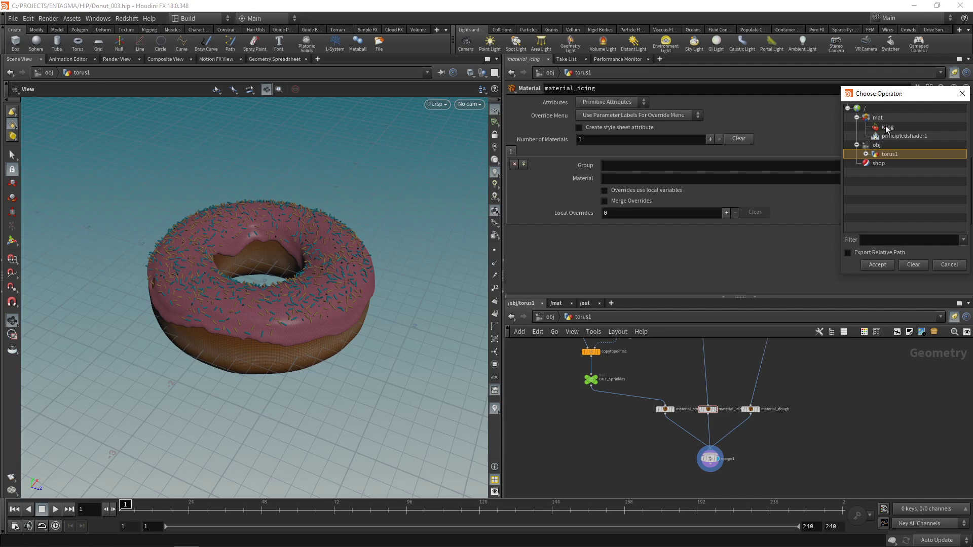
double_click(887, 127)
key(ctrl+s)
click(555, 303)
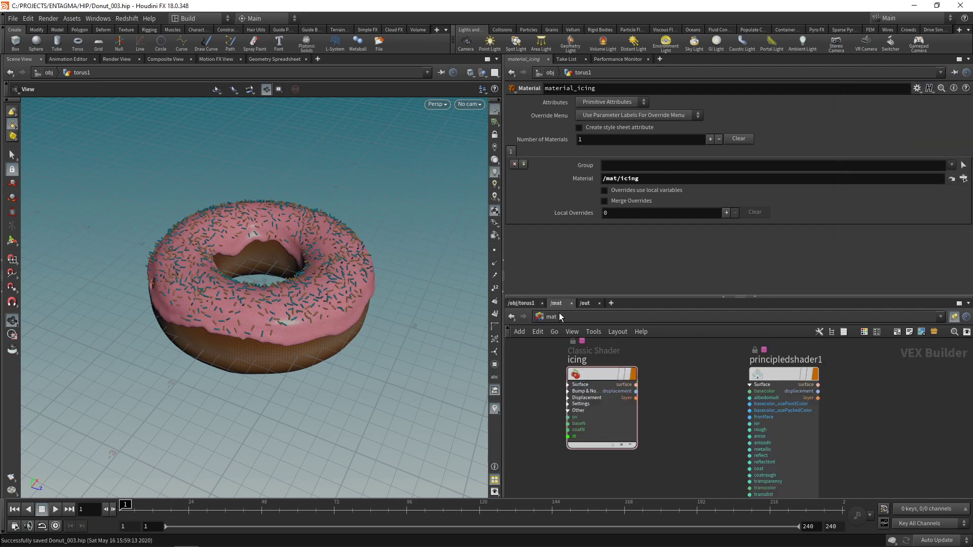
drag(642, 296, 641, 210)
Step: Rename the Principled Shader to dough and set its base colour to white
double_click(709, 331)
text(dough)
key(Return)
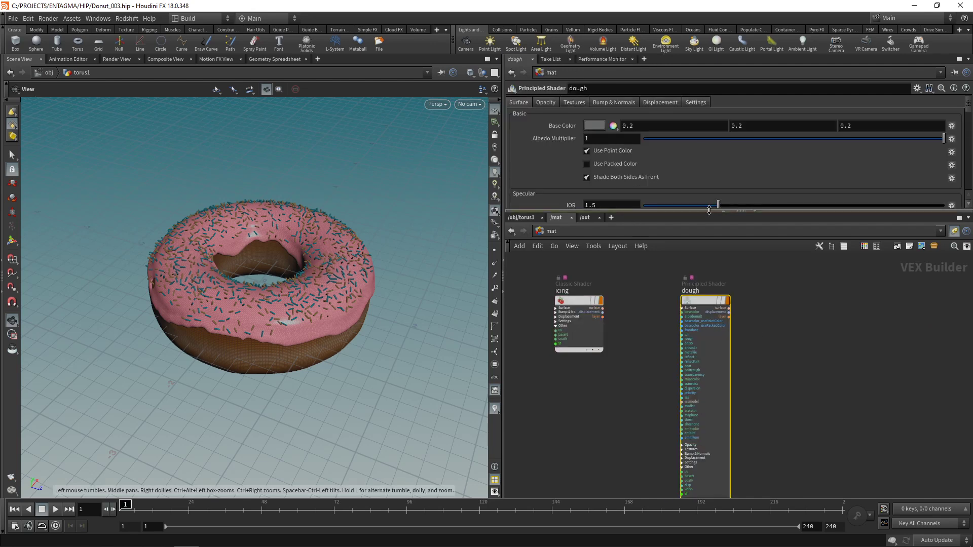
drag(703, 211, 702, 397)
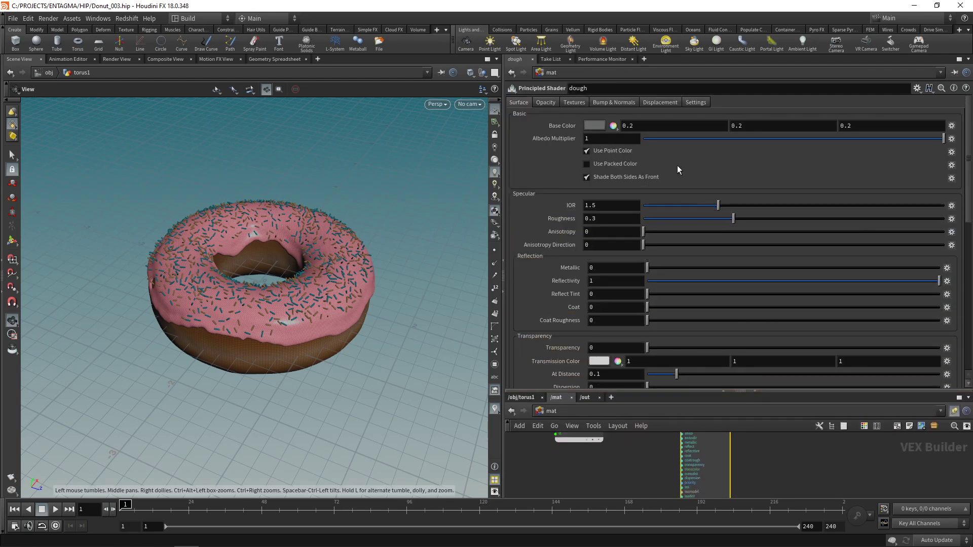
click(592, 126)
click(464, 233)
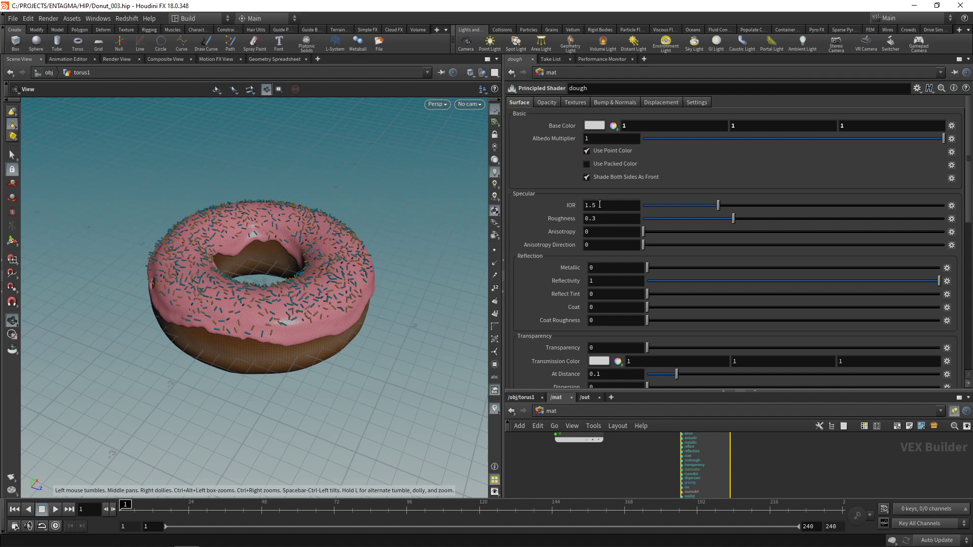
Step: Give the dough shader IOR 1.33, roughness 0.5 and subsurface 1
click(627, 207)
key(BackSpace)
text(33)
key(Return)
key(Tab)
scroll(615, 218, up, 2)
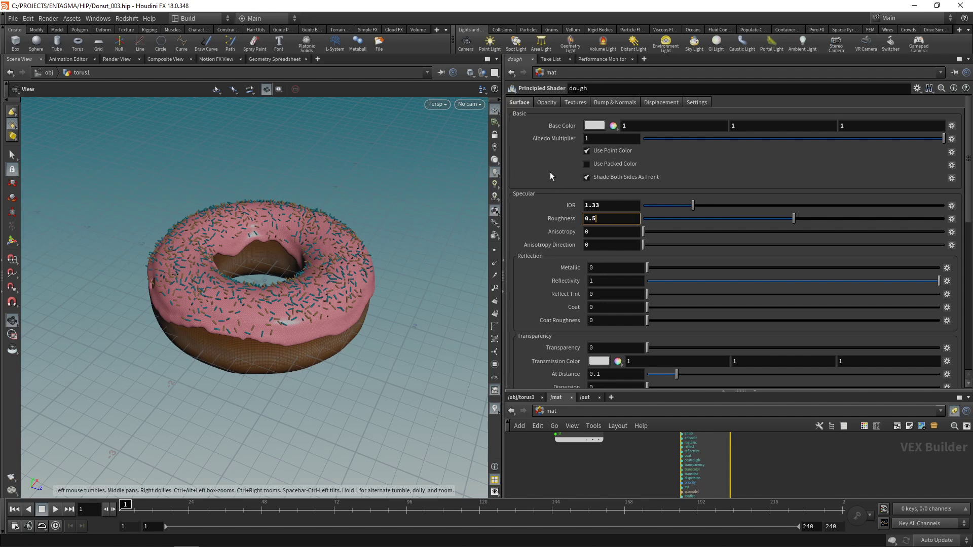
scroll(549, 172, down, 5)
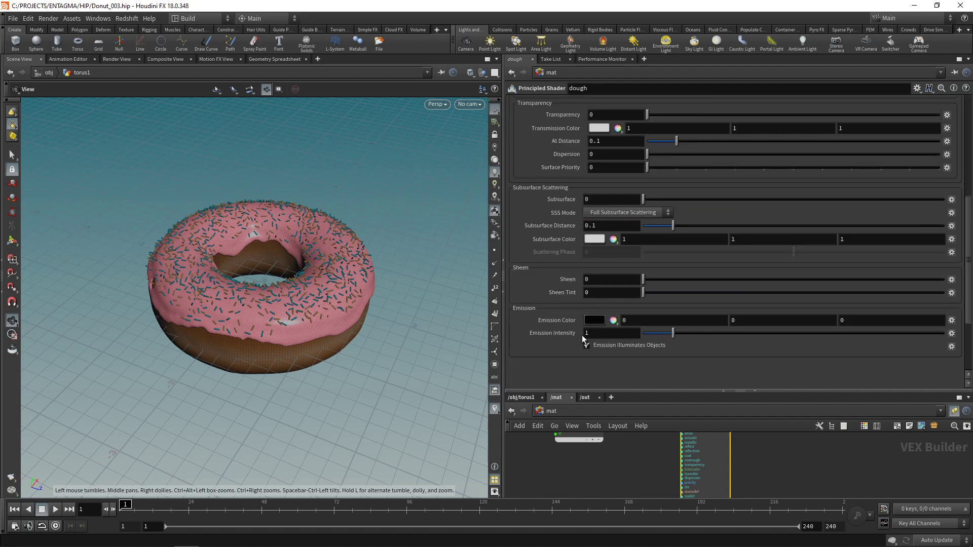
click(596, 199)
text(1)
key(Return)
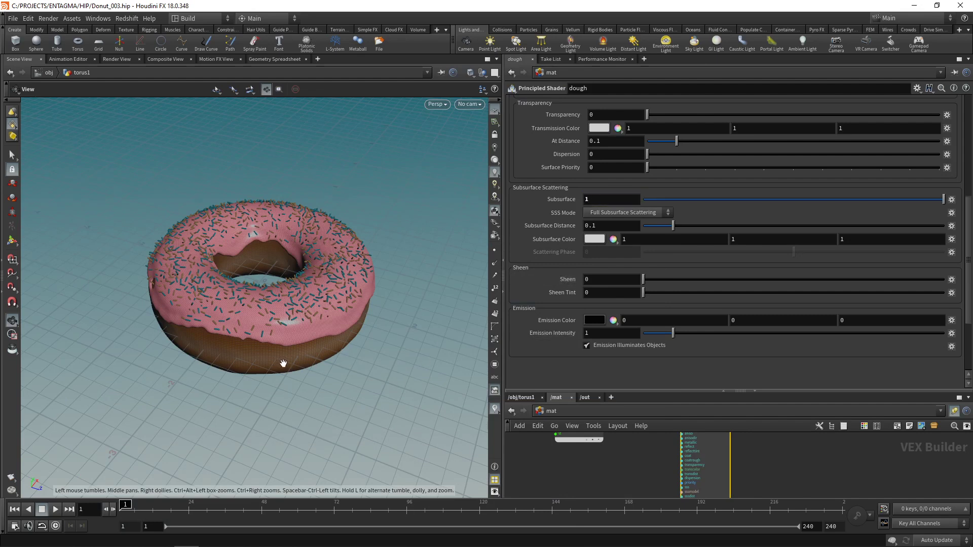
drag(740, 391, 745, 295)
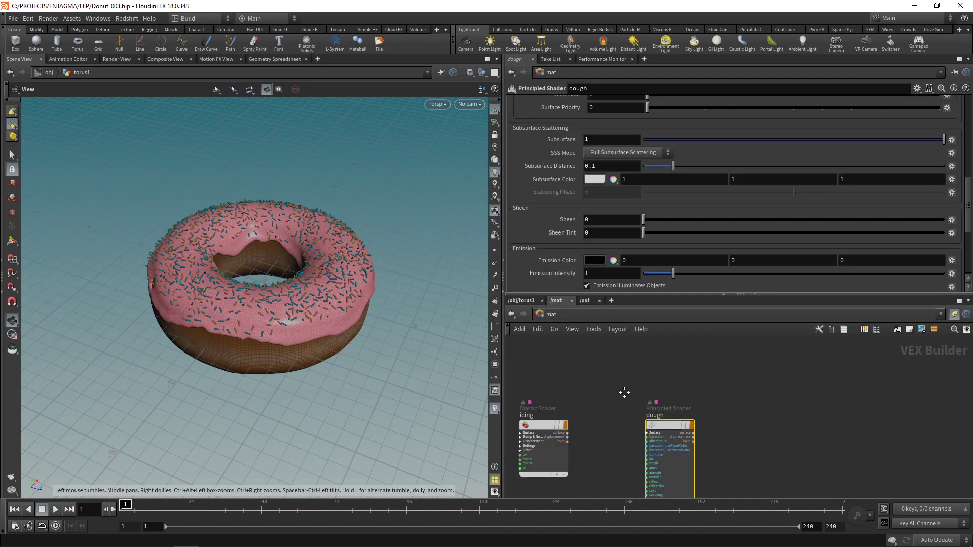
Step: Duplicate the icing shader and name the copy sprinkles
click(542, 451)
key(ctrl+c)
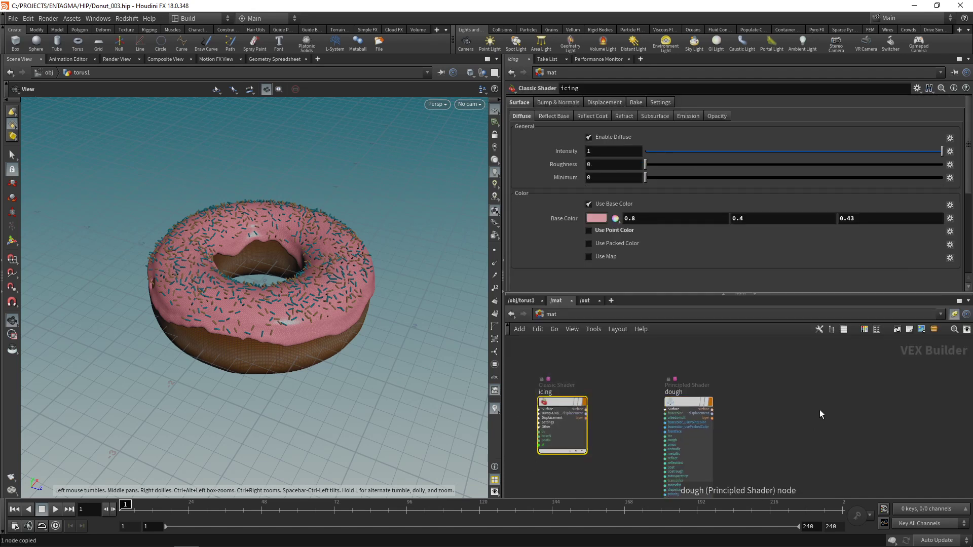
key(ctrl+v)
double_click(788, 369)
text(sprinkles)
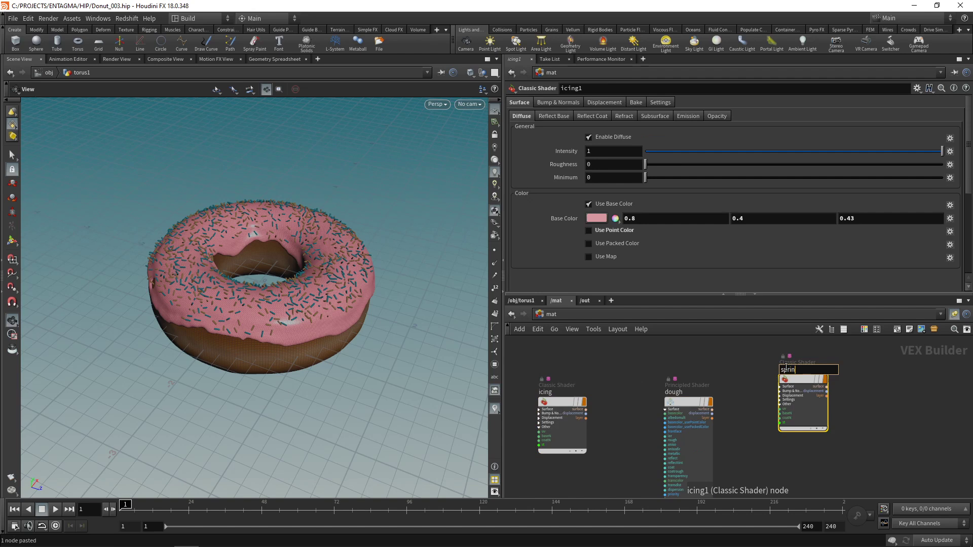
key(Return)
key(l)
Step: Give sprinkles a white base colour, reflection intensity 0.9 and roughness 0.5, then save
click(597, 218)
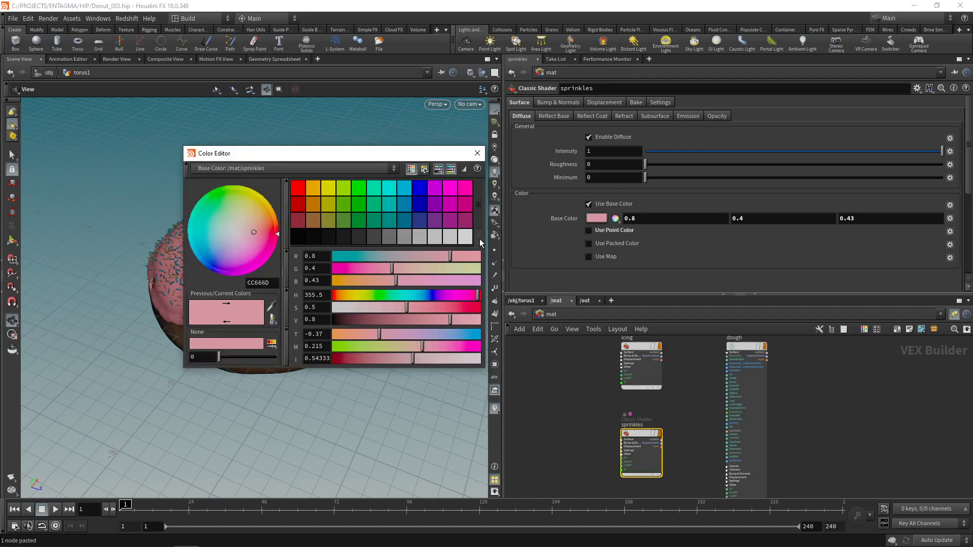
click(465, 237)
click(477, 154)
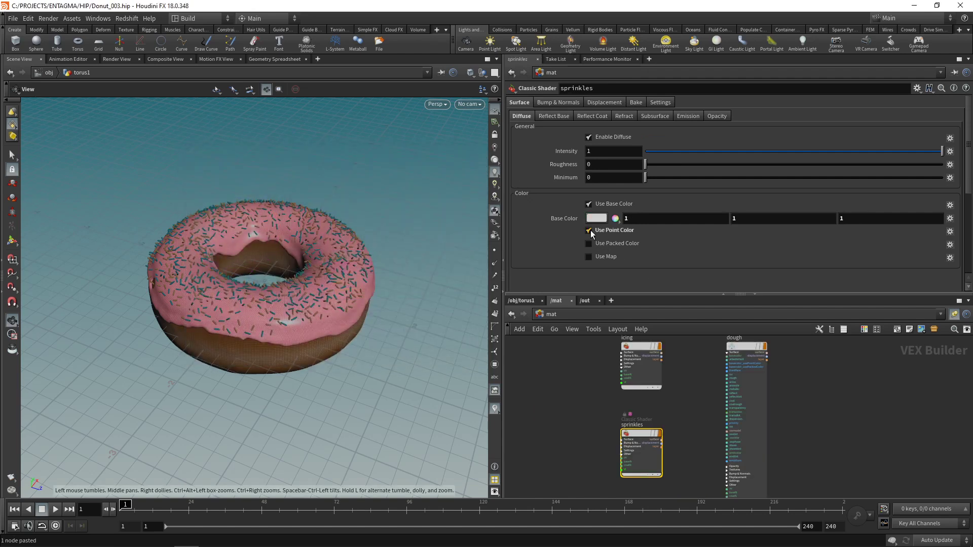
click(555, 116)
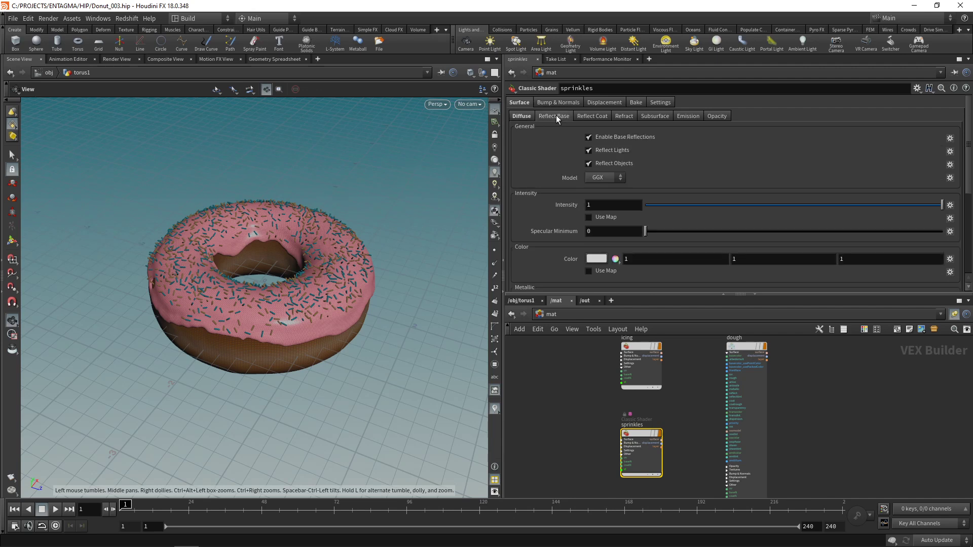
double_click(621, 203)
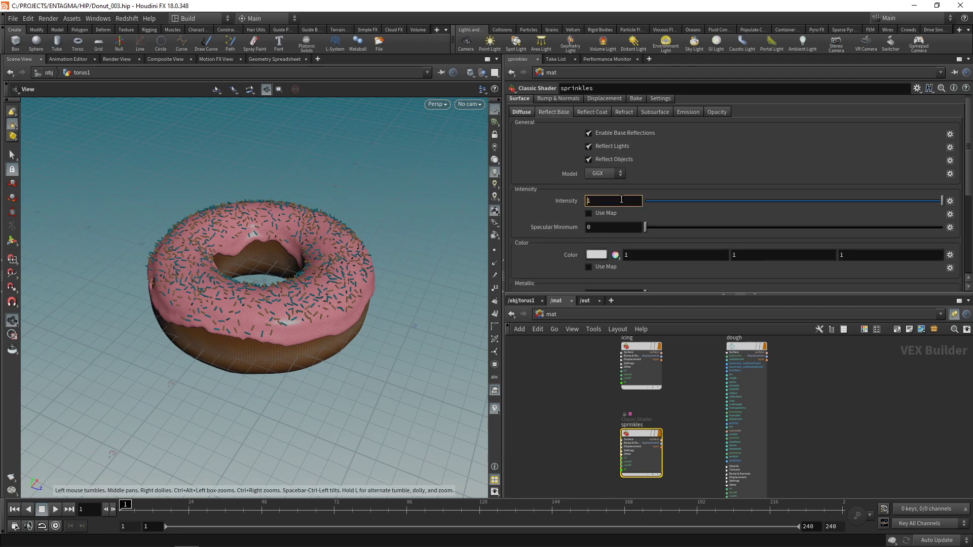
text(0.9)
key(Return)
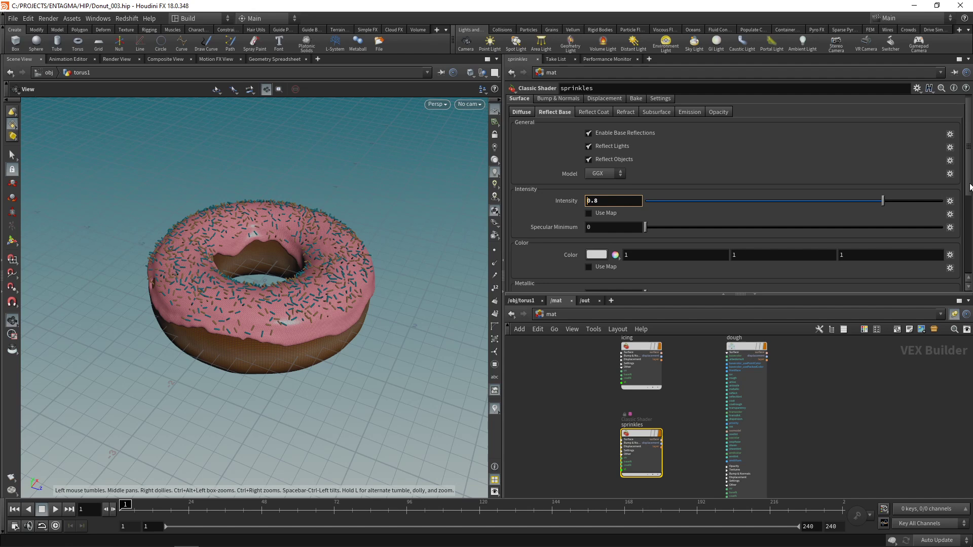
scroll(616, 202, down, 5)
click(614, 207)
scroll(614, 203, up, 2)
click(561, 430)
key(ctrl+s)
Step: Assign /mat/sprinkles to material_sprinkles and begin choosing the dough material's shader
click(521, 300)
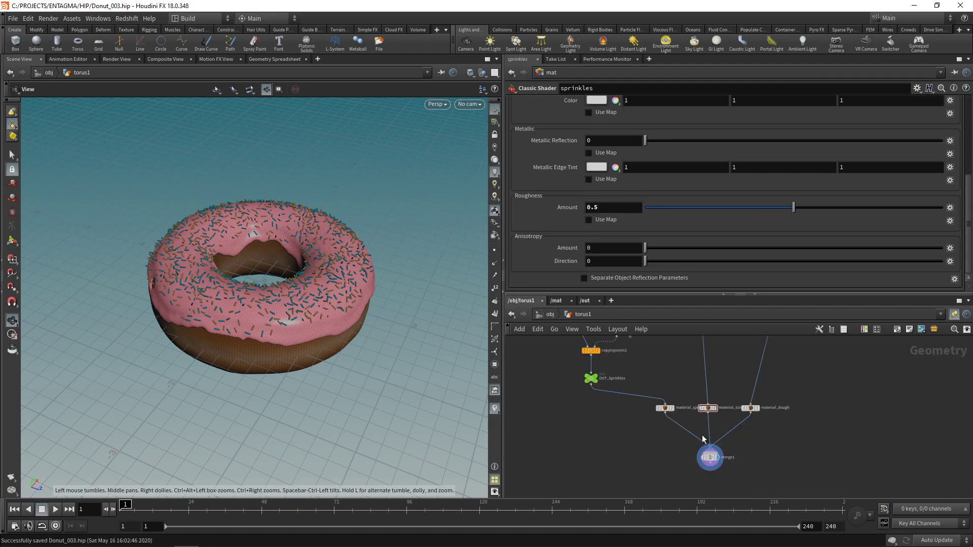
click(963, 179)
double_click(884, 154)
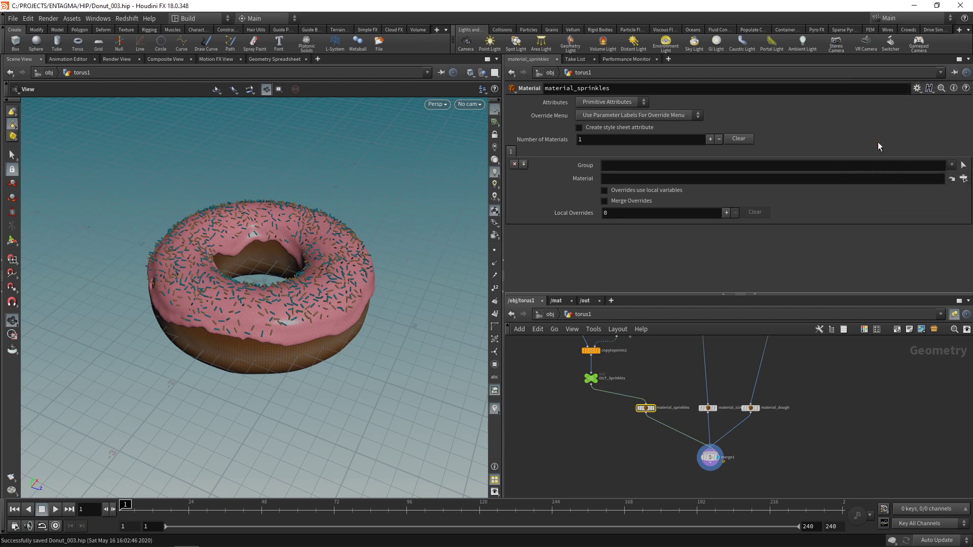
click(750, 408)
click(963, 179)
Step: Assign the dough shader to material_dough and save the scene
double_click(925, 135)
key(ctrl+s)
click(841, 424)
Step: At object level, add a grid object and lower it just beneath the donut
key(u)
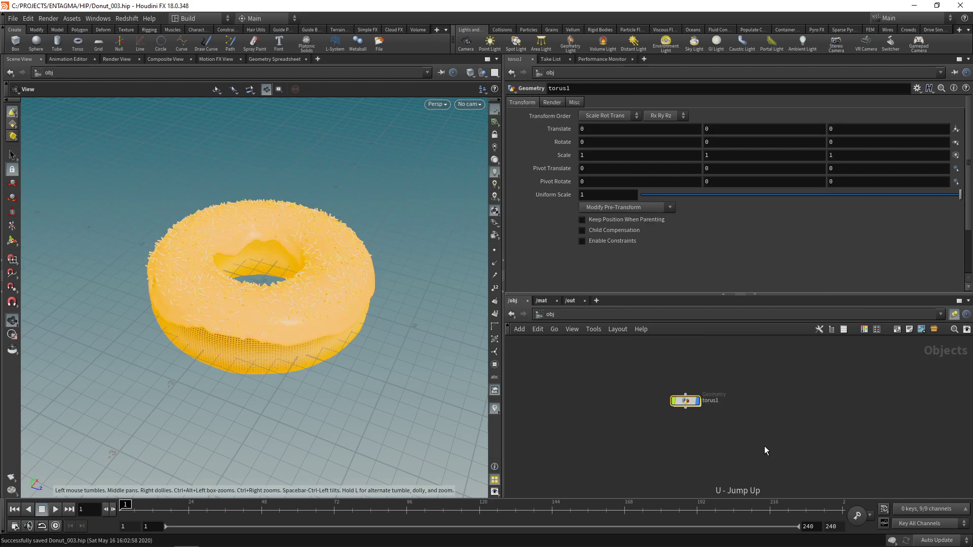
click(687, 409)
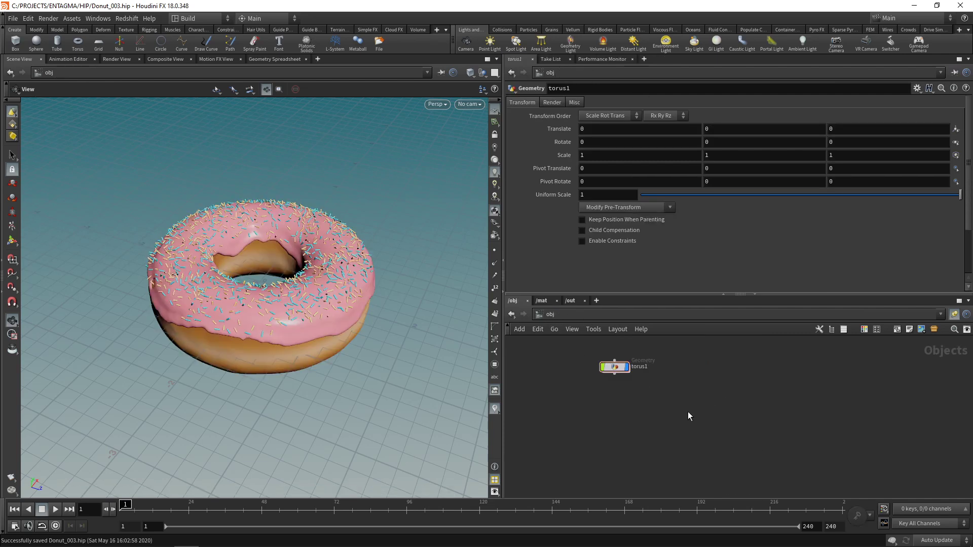
key(Tab)
click(688, 408)
click(688, 408)
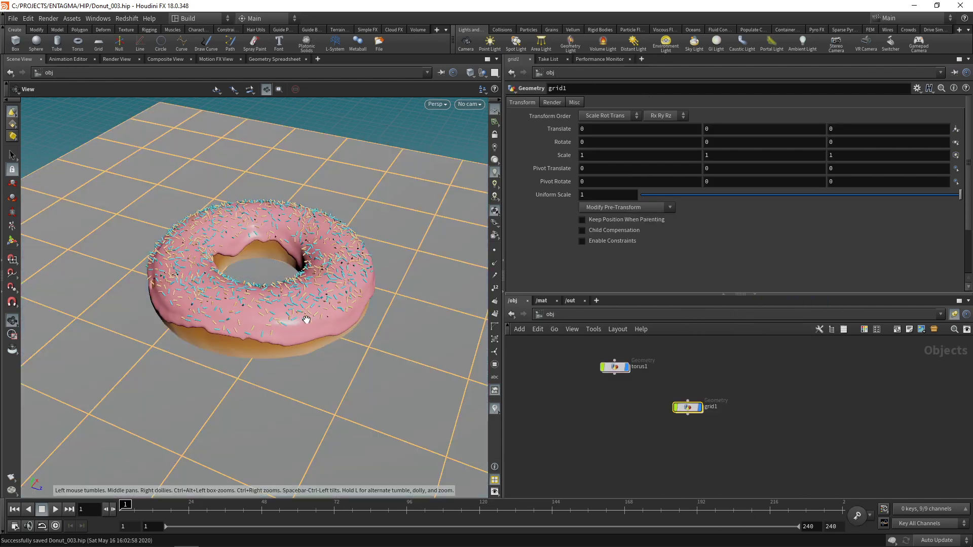
alt+drag(304, 341, 308, 326)
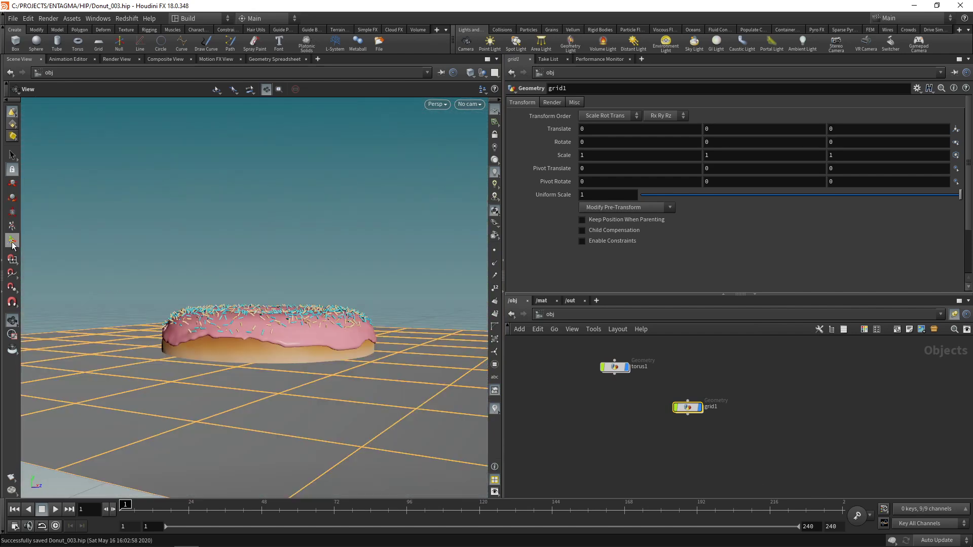
click(13, 242)
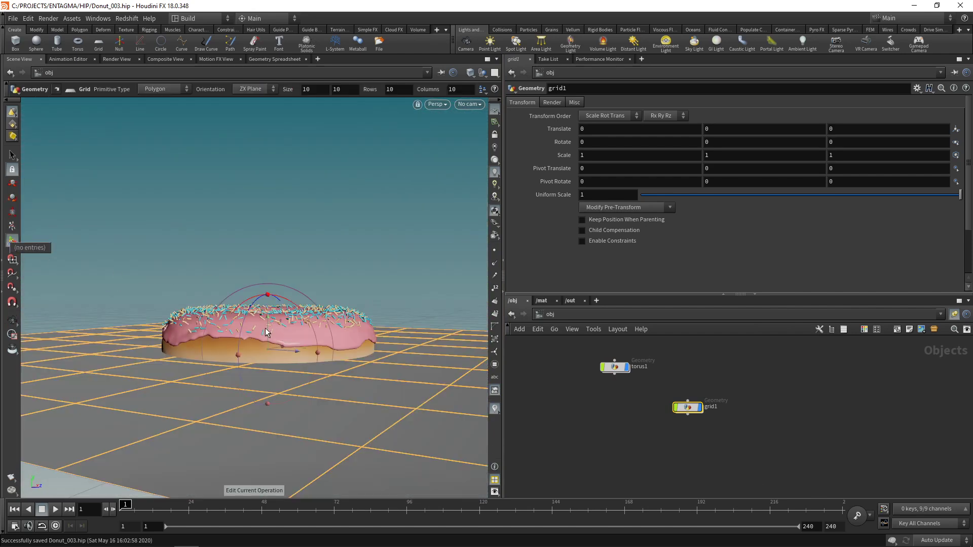
mouse_move(267, 326)
mouse_down()
mouse_move(268, 359)
mouse_move(252, 368)
mouse_move(282, 319)
mouse_move(282, 332)
mouse_up()
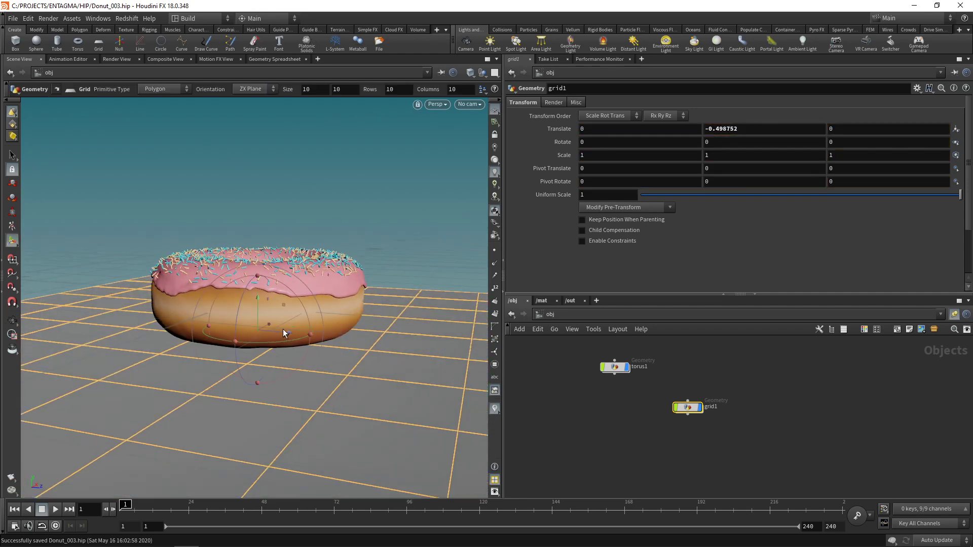
Step: Check the grid placement from top, front, right and four-view layouts, then return to perspective
key(space+2)
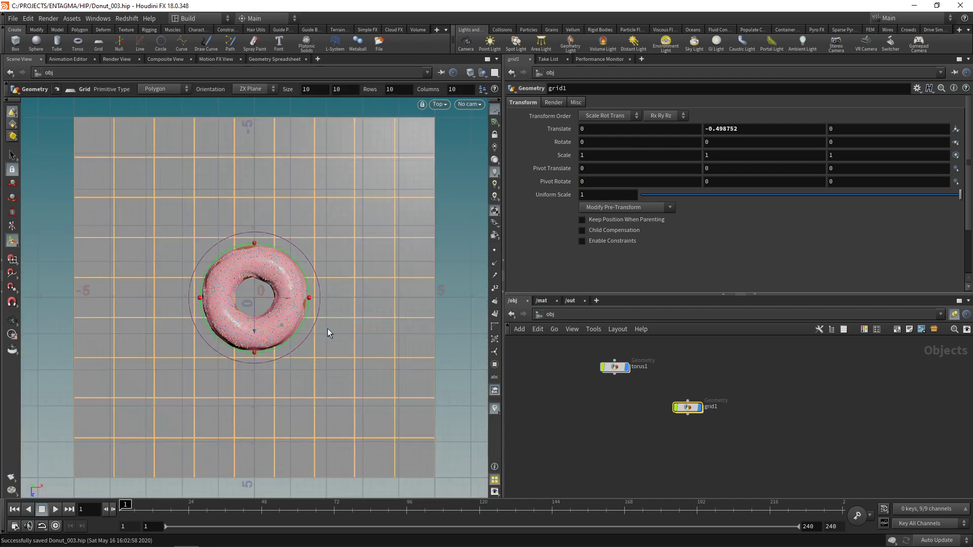
key(space+3)
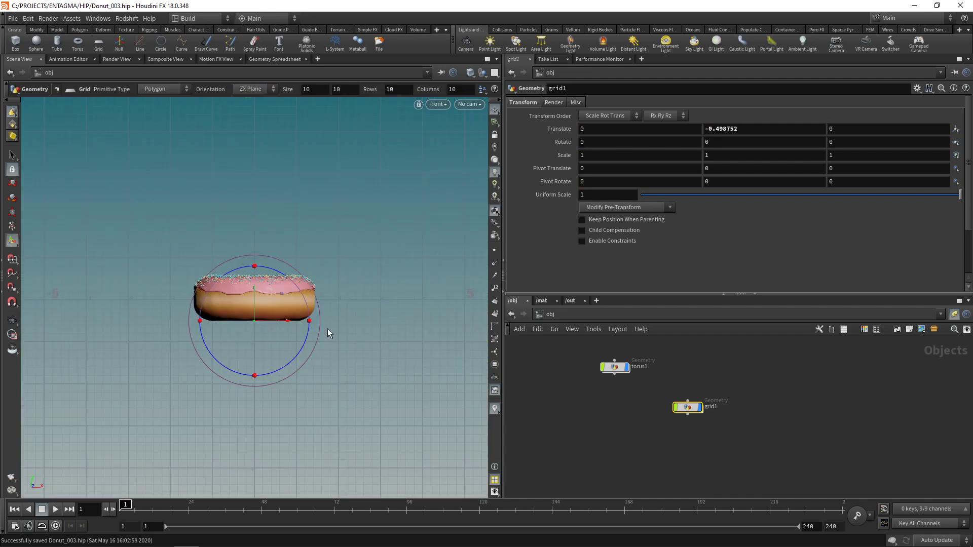
key(space+4)
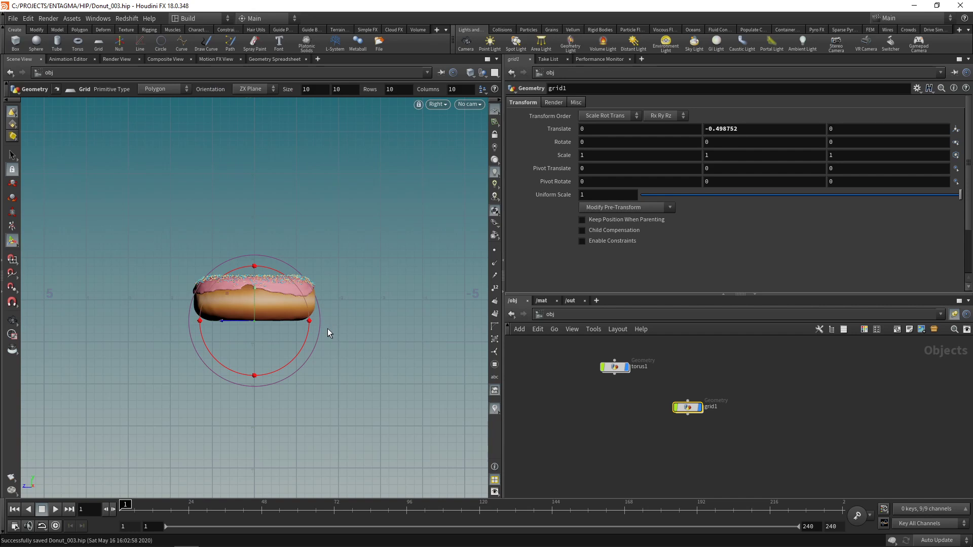
key(space)
key(space+1)
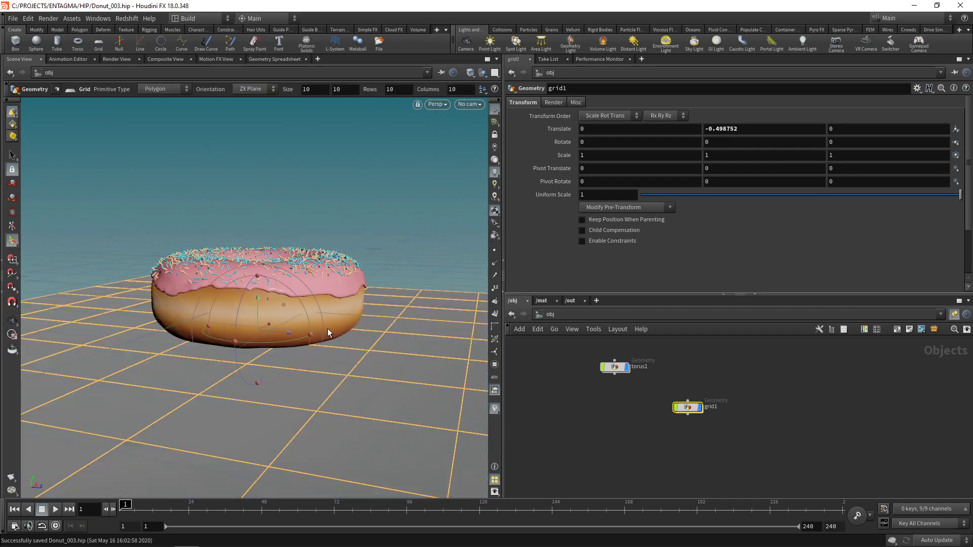
key(space+h)
click(494, 73)
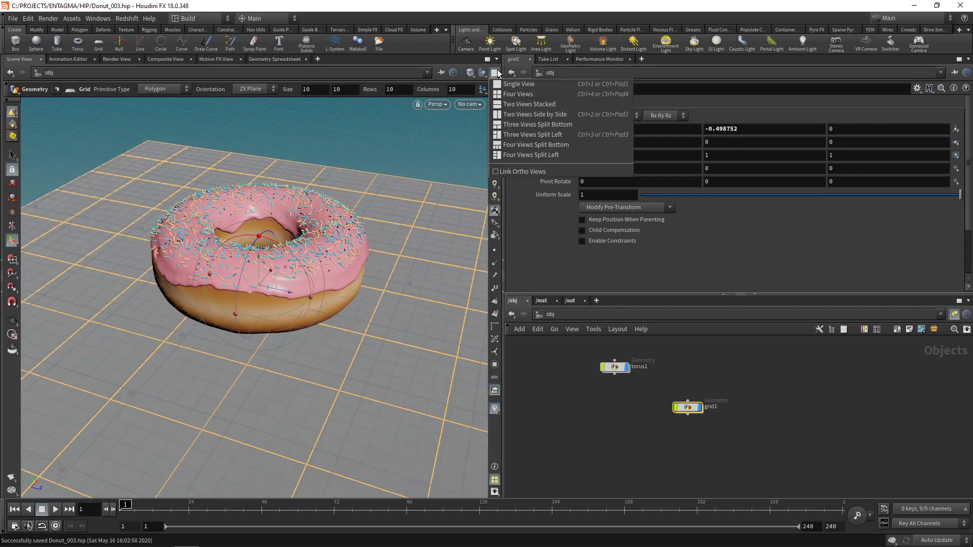
click(518, 94)
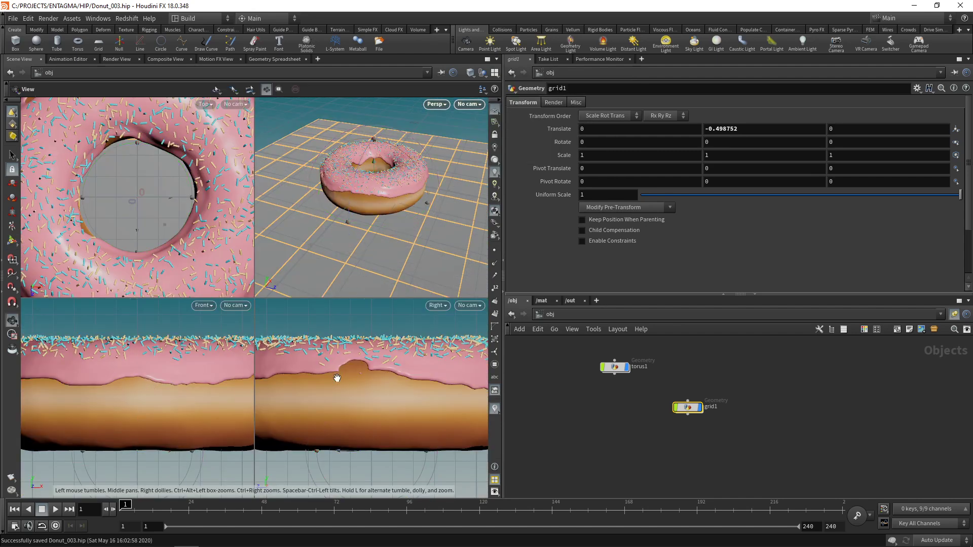
key(space+a)
click(494, 73)
click(517, 83)
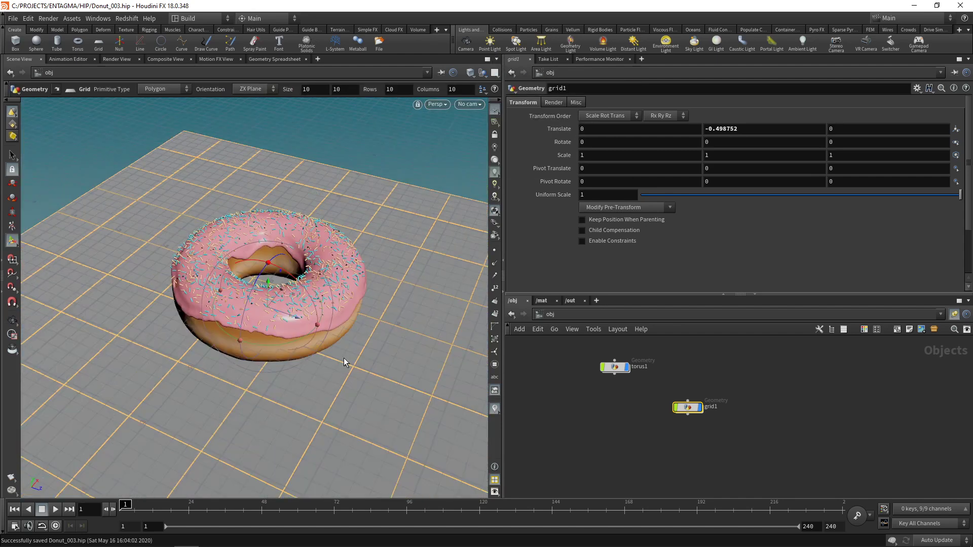
Step: Set grid1's uniform scale to 10 and add a Normal node inside it
click(591, 193)
text(10)
key(Return)
double_click(687, 407)
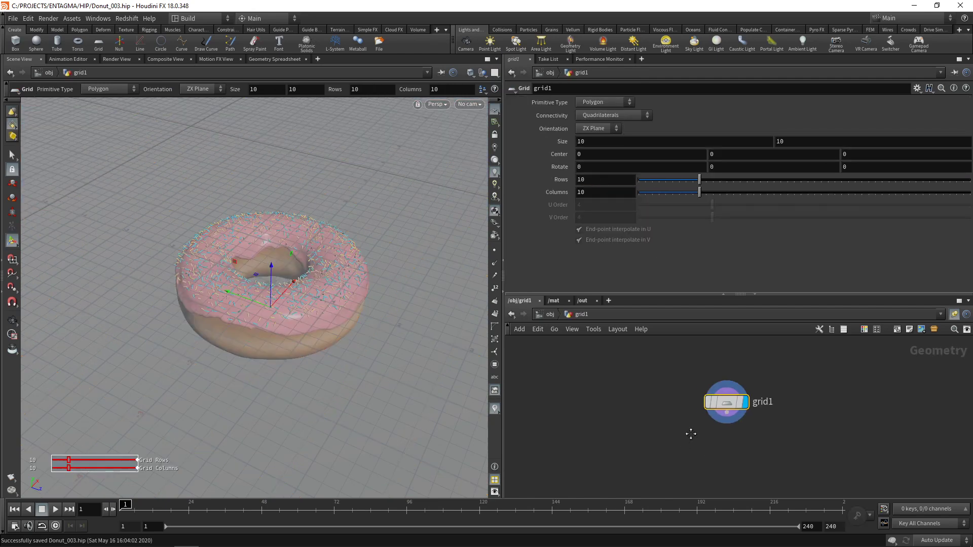
key(Tab)
text(n)
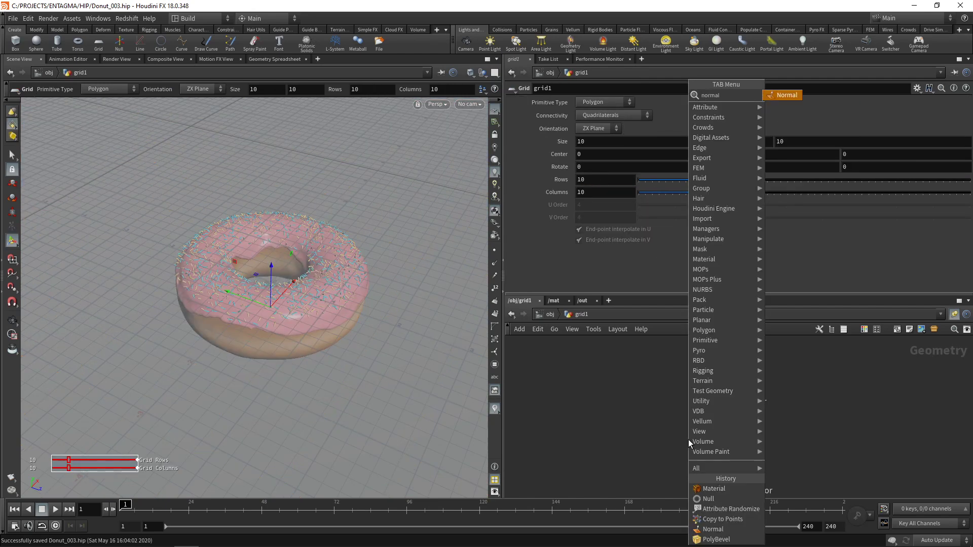
key(Return)
Step: Duplicate the sprinkles Classic Shader in /mat and name the copy BG
key(u)
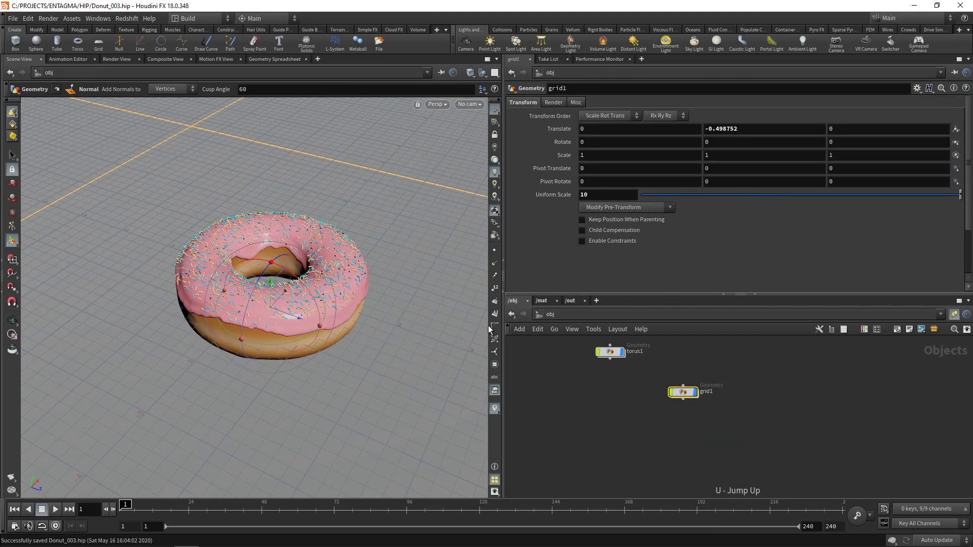
click(541, 301)
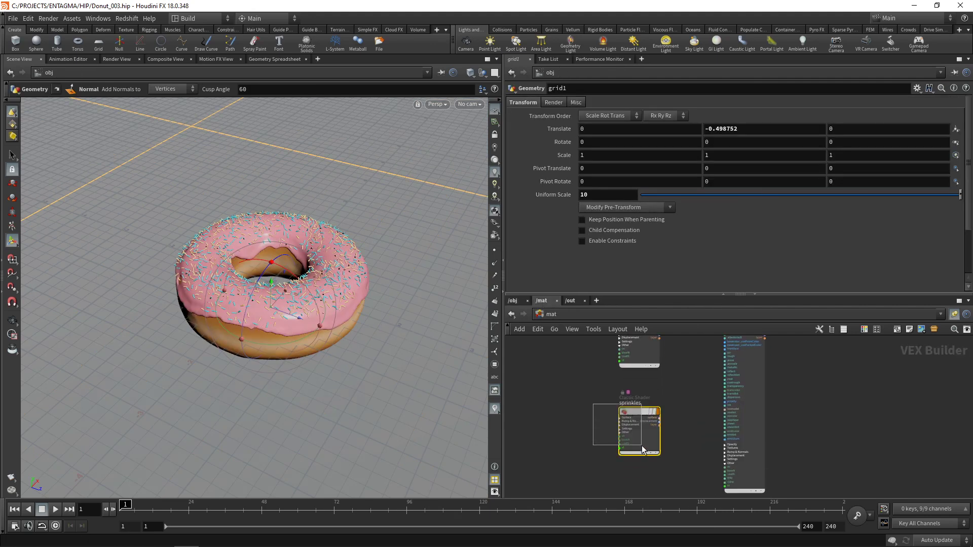
click(636, 428)
key(ctrl+c)
key(ctrl+v)
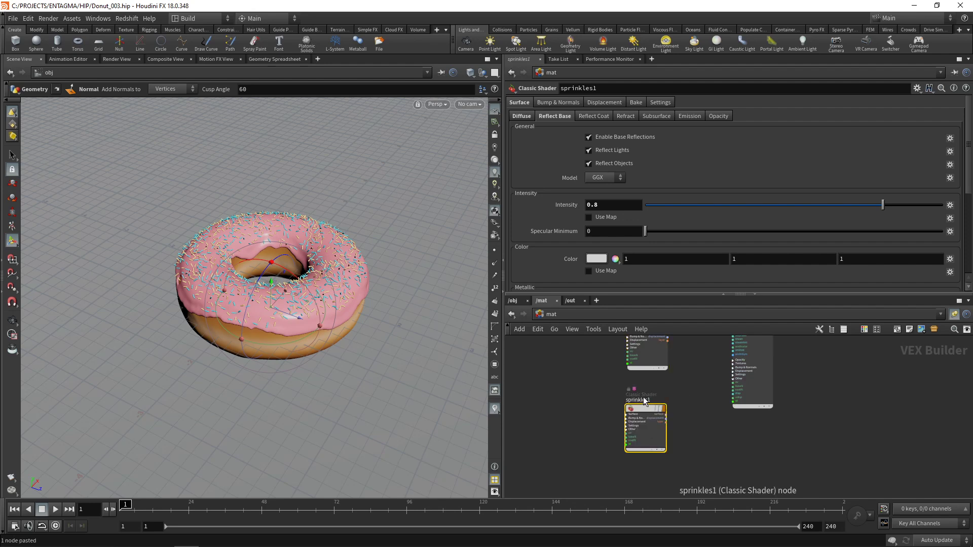
double_click(642, 400)
text(BG)
key(Return)
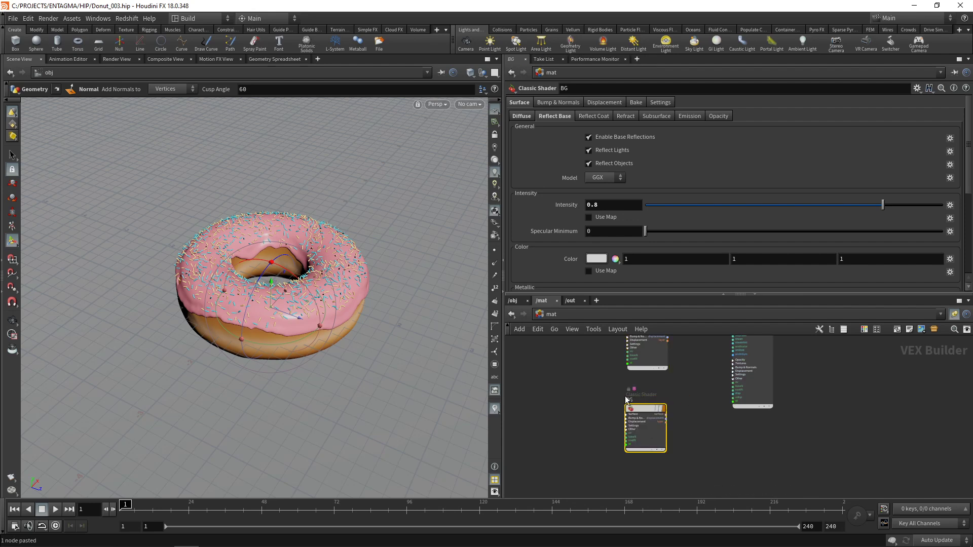
Step: Set the BG shader's diffuse Base Color to 0.25, 0.3, 0.5
scroll(606, 280, down, 3)
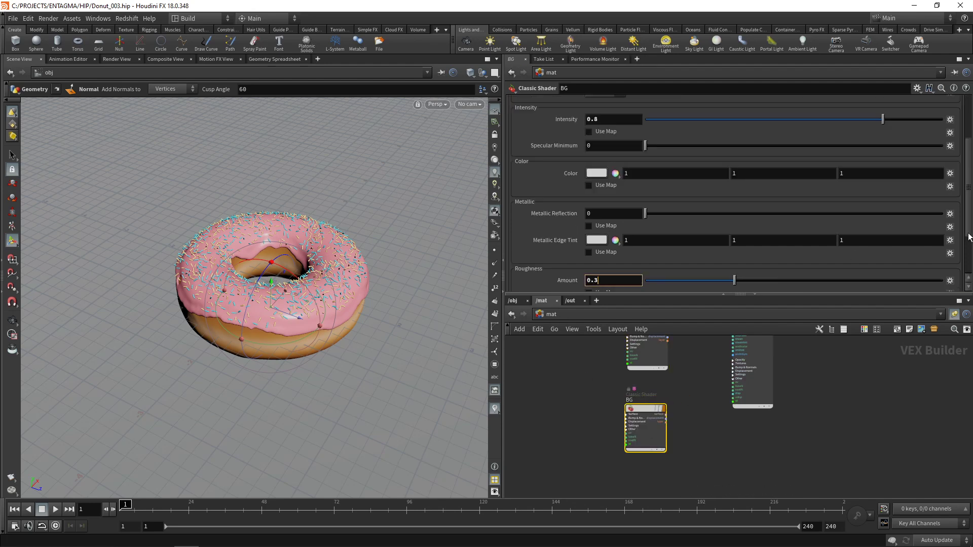
scroll(853, 254, up, 3)
click(522, 116)
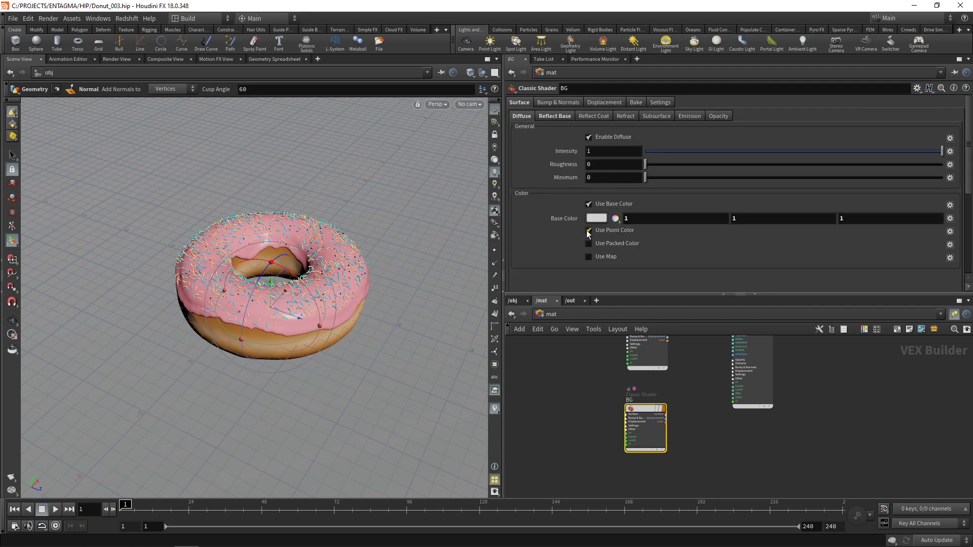
click(641, 221)
key(ctrl+v)
key(Return)
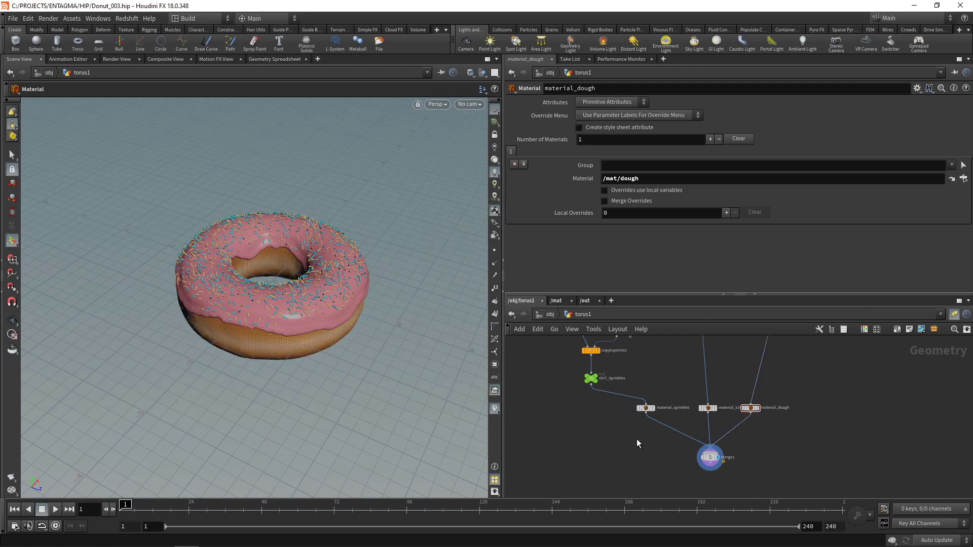
Step: Assign /mat/BG as grid1's material so the ground plane renders blue
key(u)
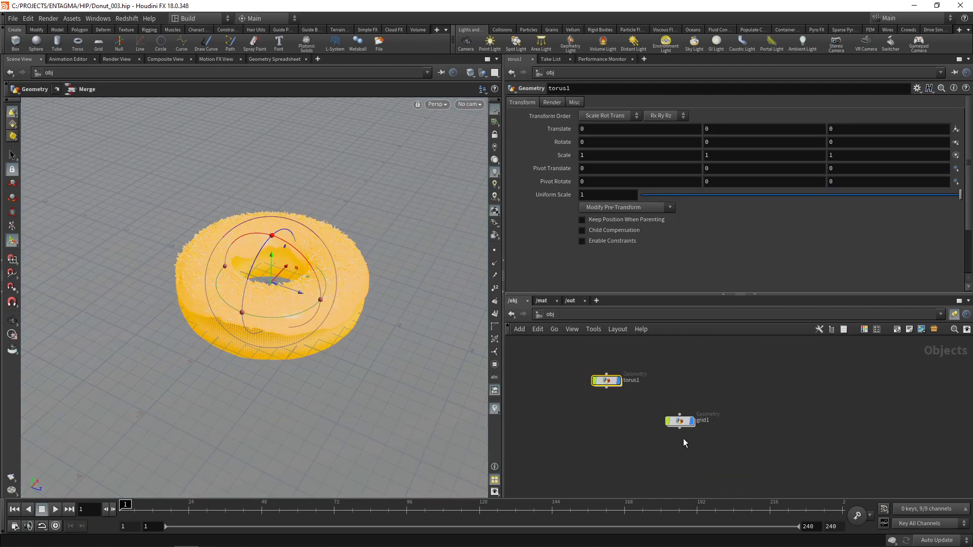
click(679, 421)
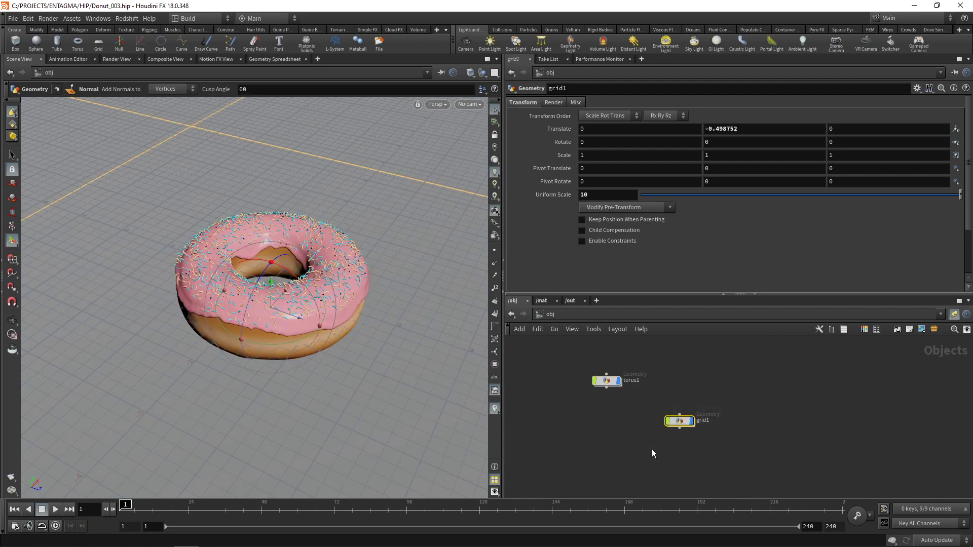
mouse_move(694, 430)
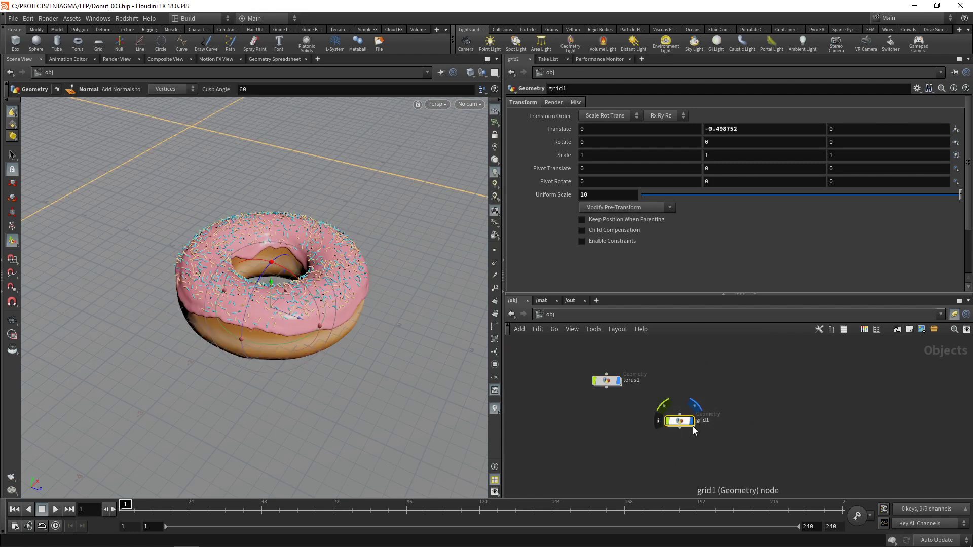
click(554, 101)
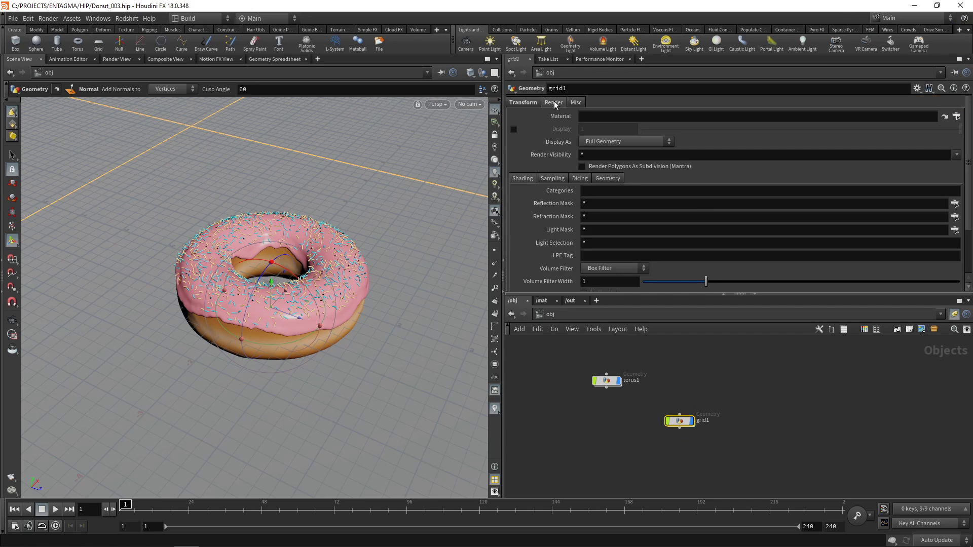
click(943, 117)
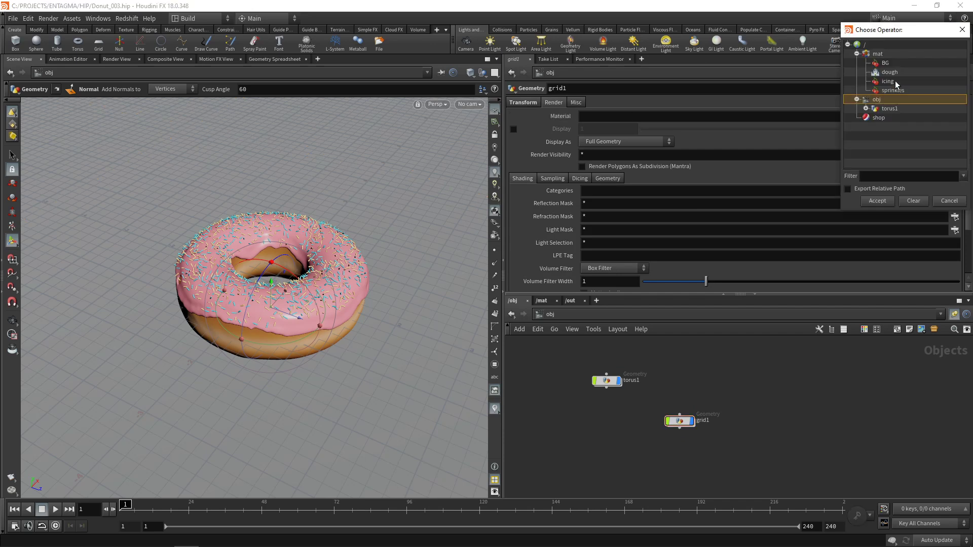
double_click(885, 62)
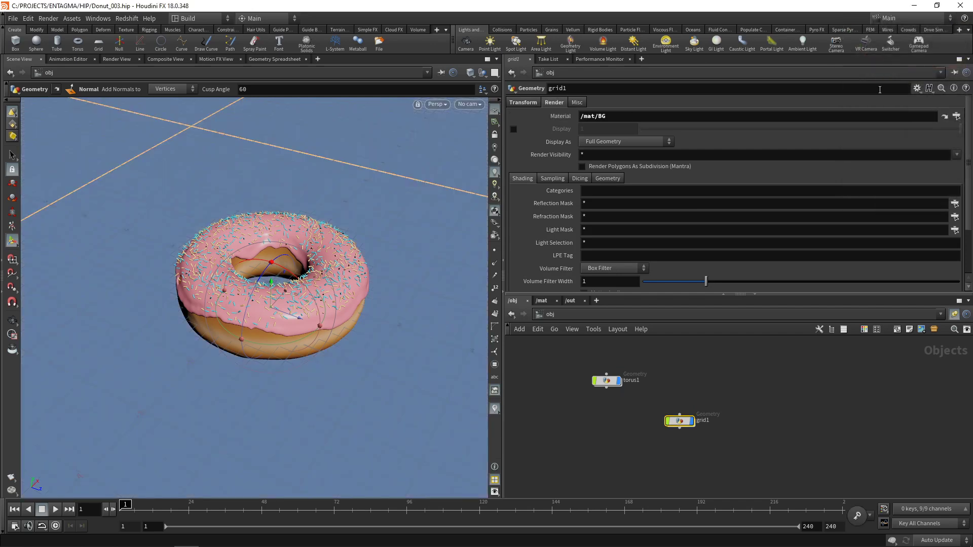
click(810, 428)
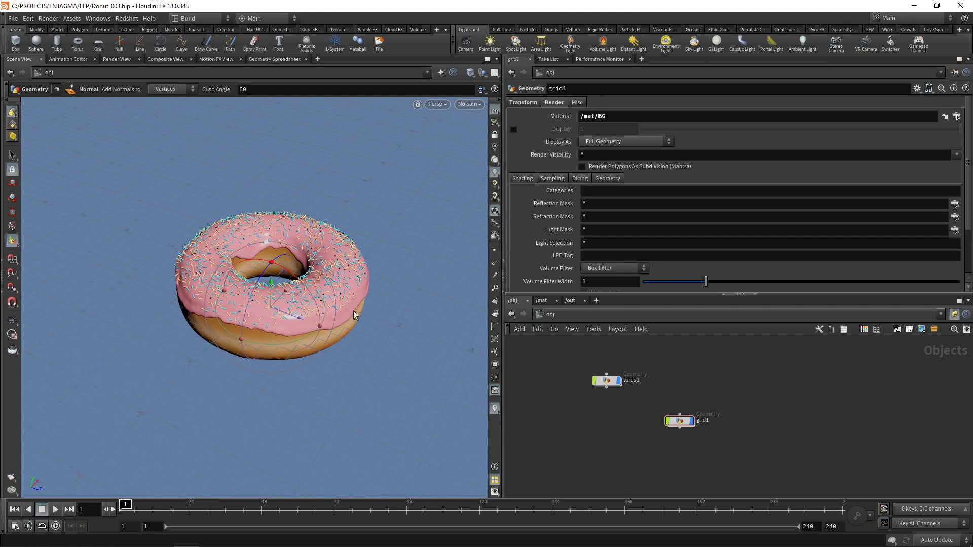
Step: Create camera cam1 and frame the donut from slightly above and in front
click(466, 46)
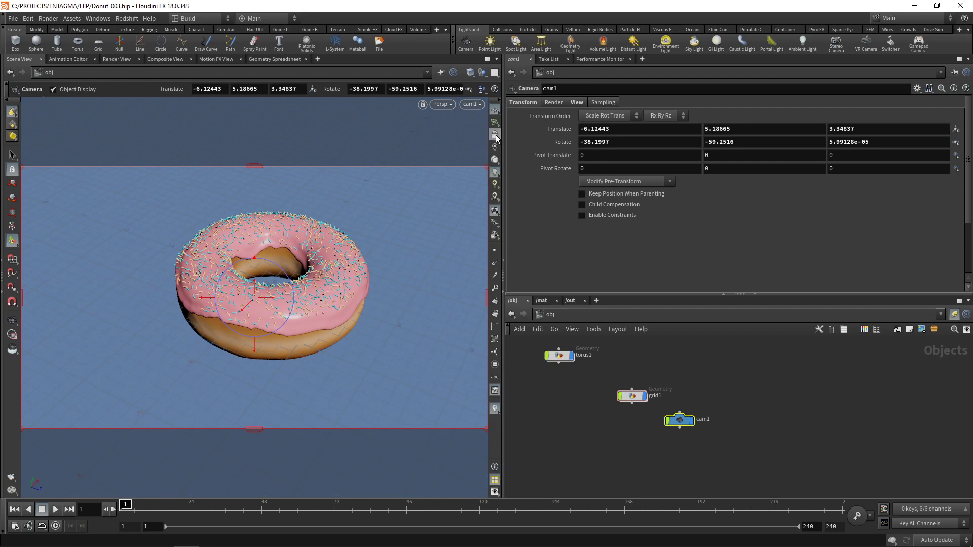
click(495, 136)
key(Escape)
drag(309, 324, 261, 315)
middle_drag(260, 315, 264, 324)
key(Return)
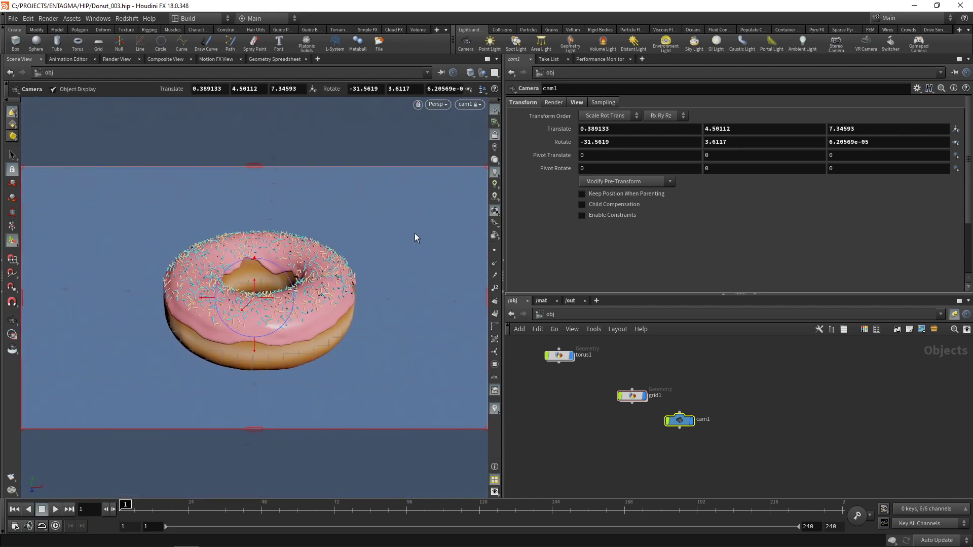
Step: Add an area light to the scene and move it above the donut
click(542, 44)
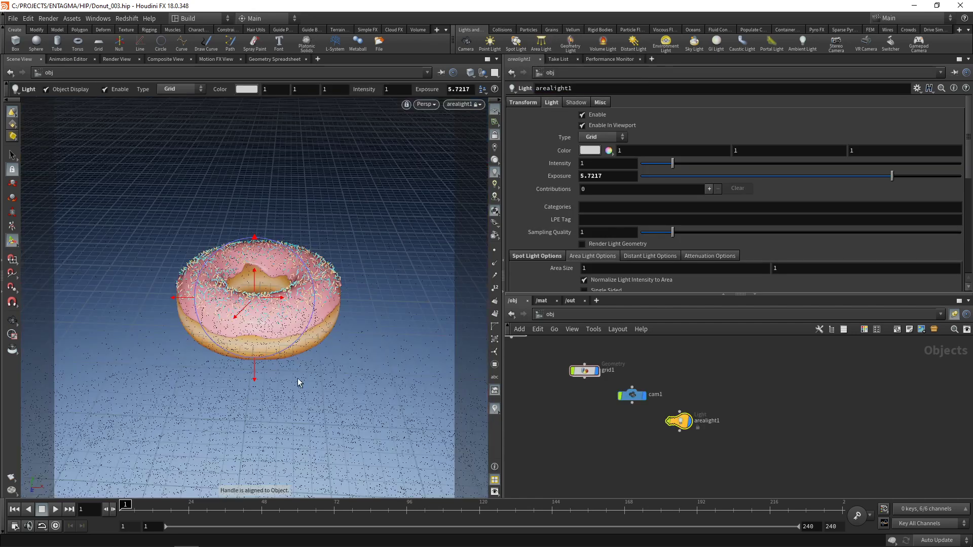
key(Escape)
drag(430, 152, 256, 396)
click(464, 104)
click(470, 147)
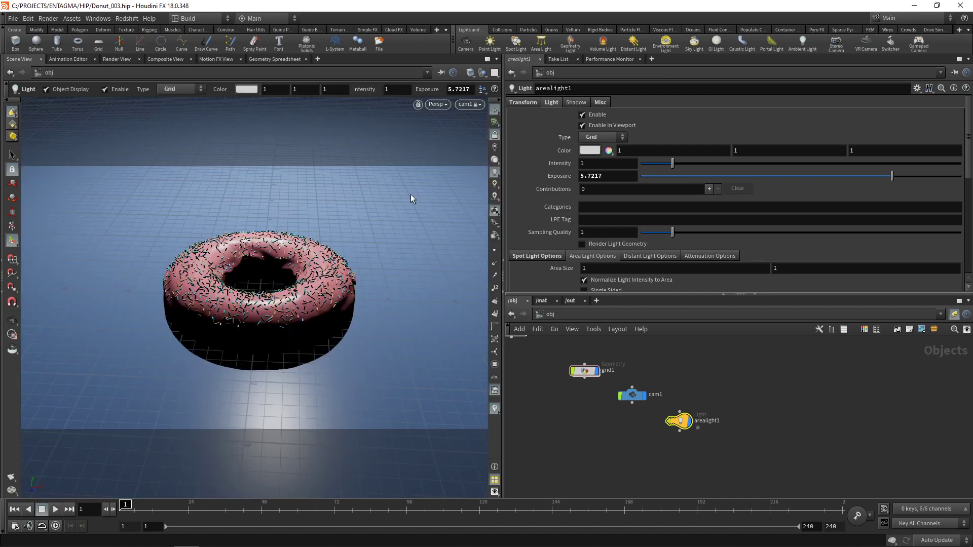
key(Escape)
drag(442, 180, 395, 243)
key(Return)
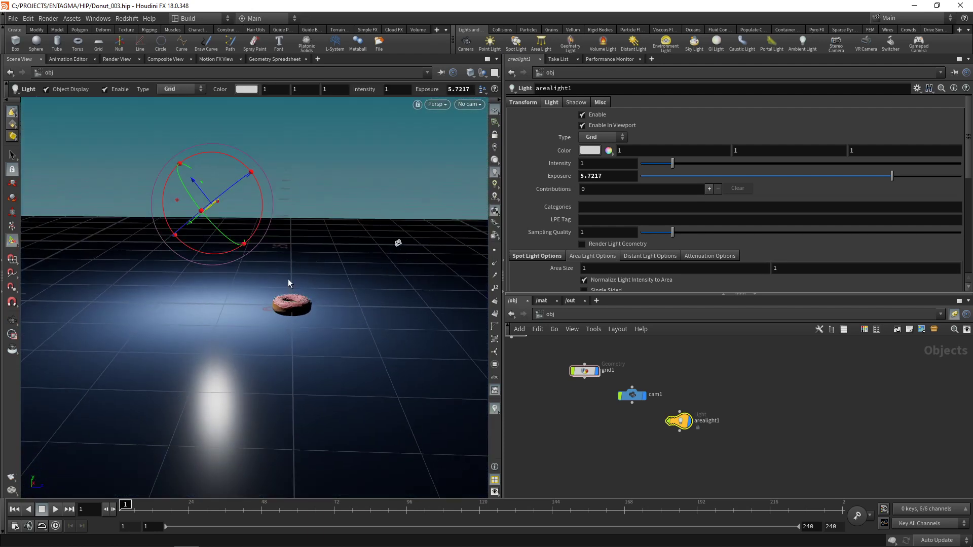
drag(195, 190, 233, 234)
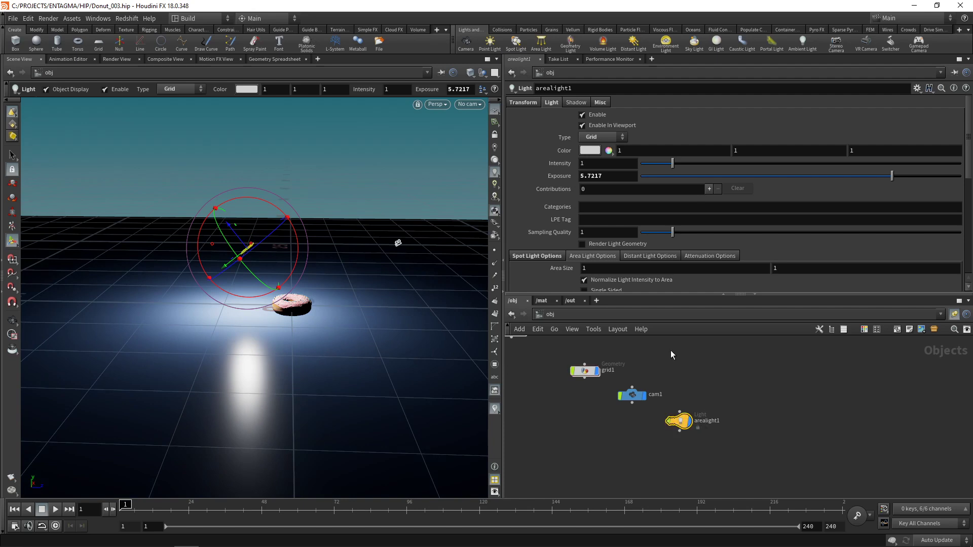
Step: Give the area light area size 8, exposure 1 and intensity 10, then view through cam1
click(597, 269)
text(5)
key(Return)
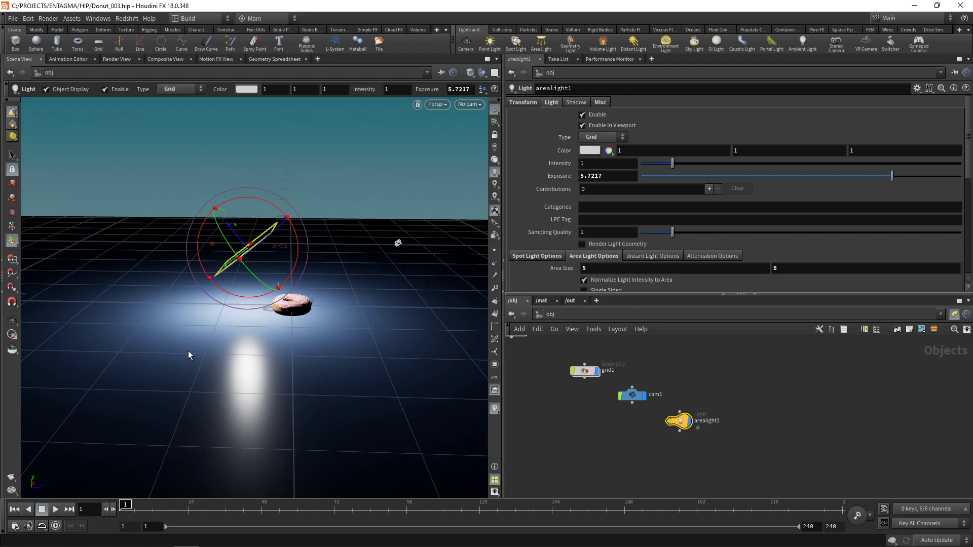
alt+drag(196, 344, 284, 321)
click(623, 270)
text(8)
key(Return)
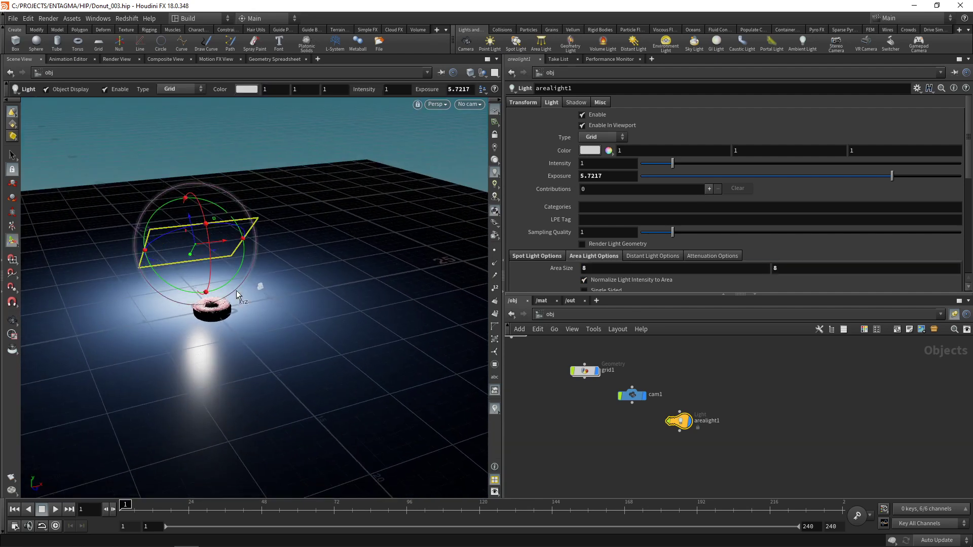
click(599, 176)
text(1)
key(Return)
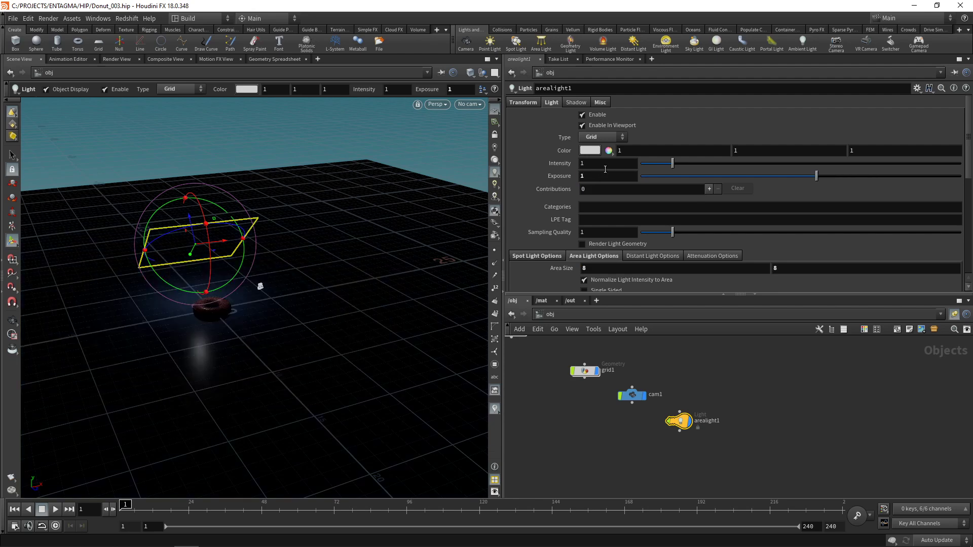
click(606, 164)
text(10)
key(Return)
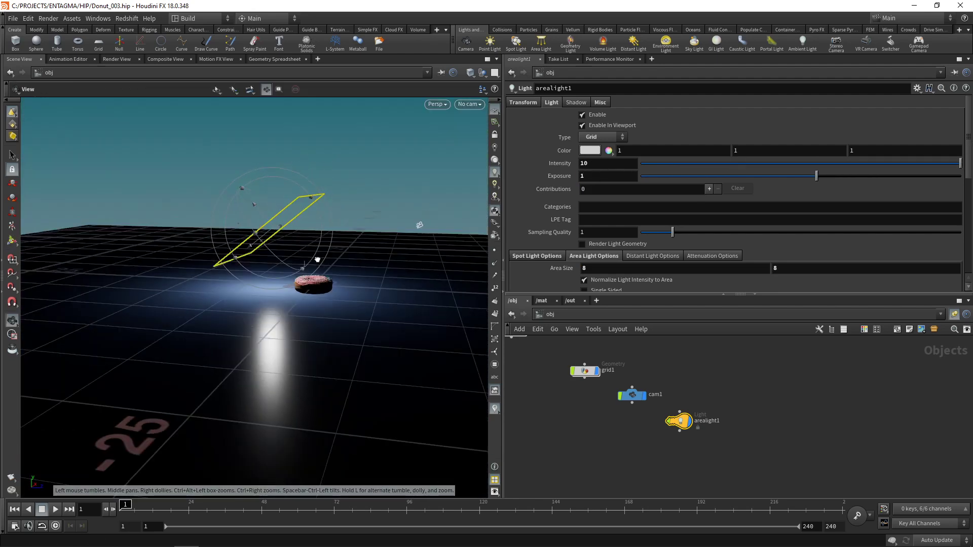
click(469, 104)
click(476, 154)
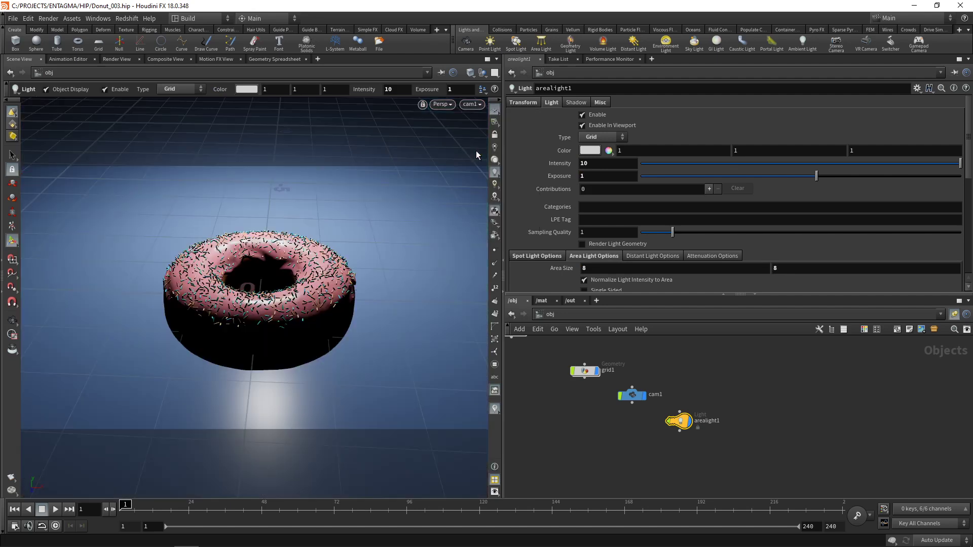
Step: Save the scene and start a mantra_ipr interactive render in a widened Render View
key(ctrl+s)
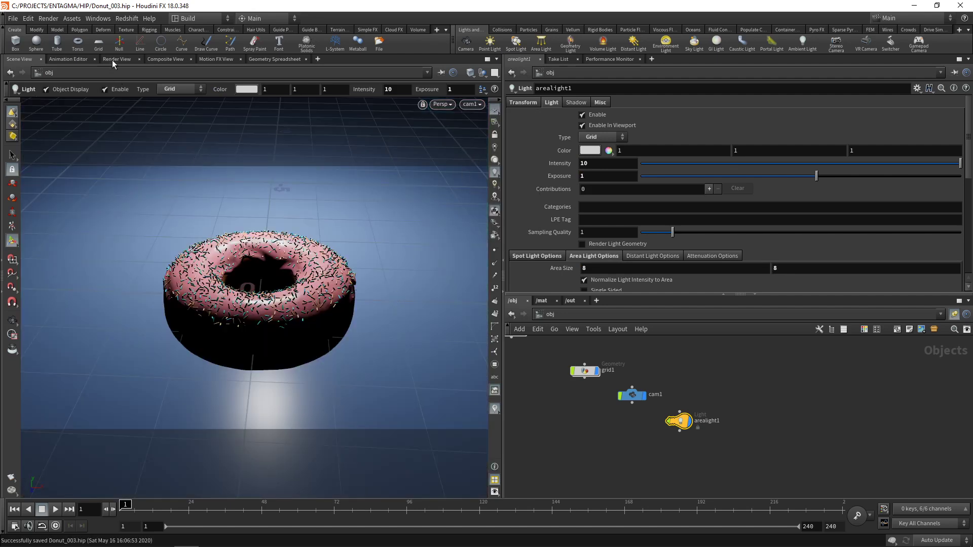
click(116, 60)
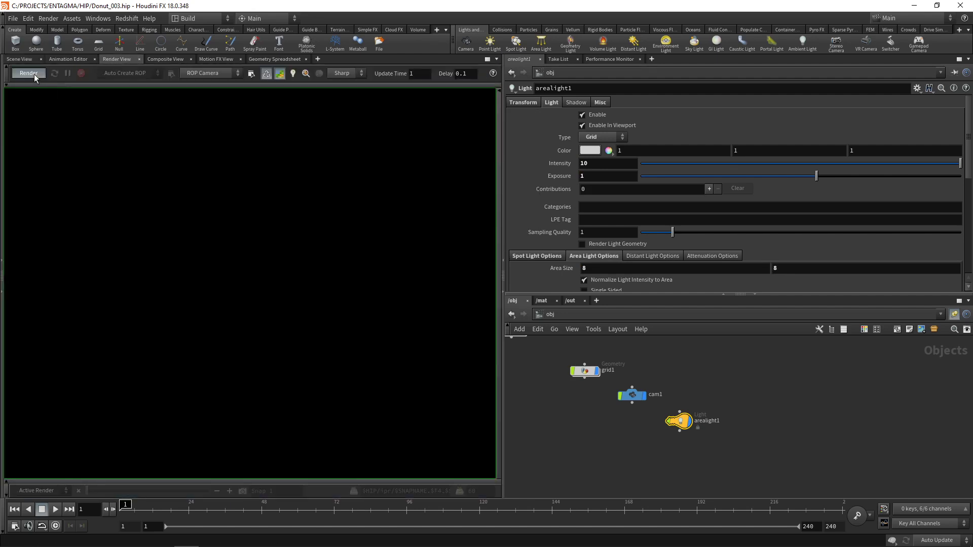
click(34, 74)
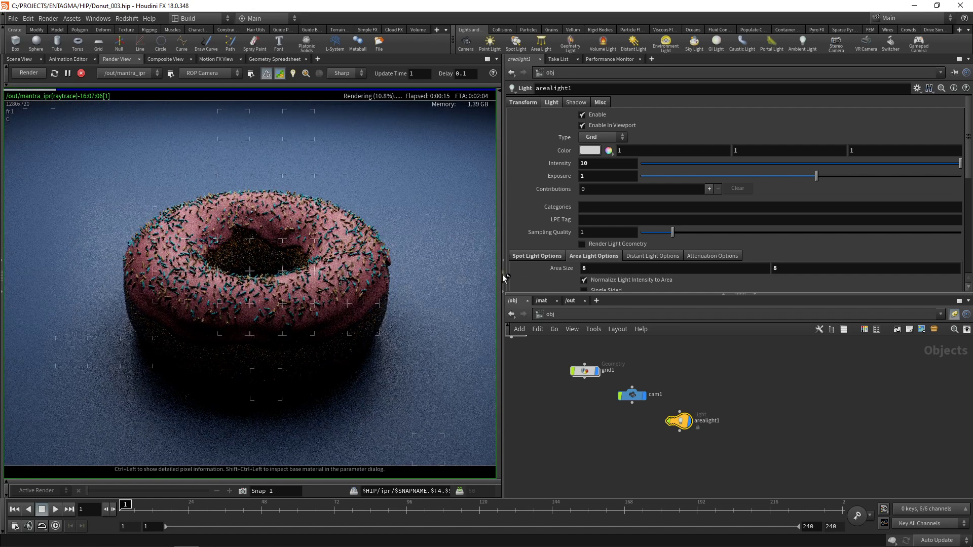
drag(502, 276, 574, 276)
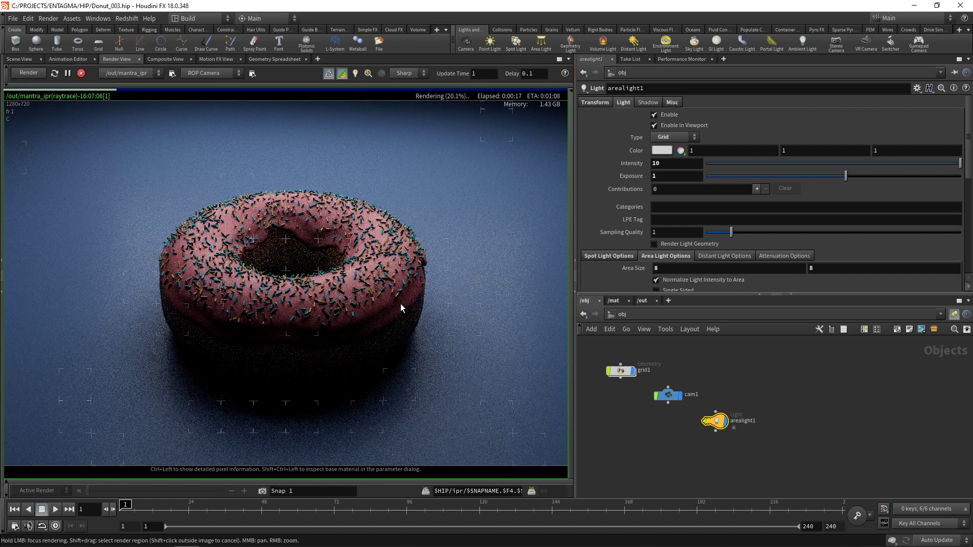
scroll(390, 324, down, 3)
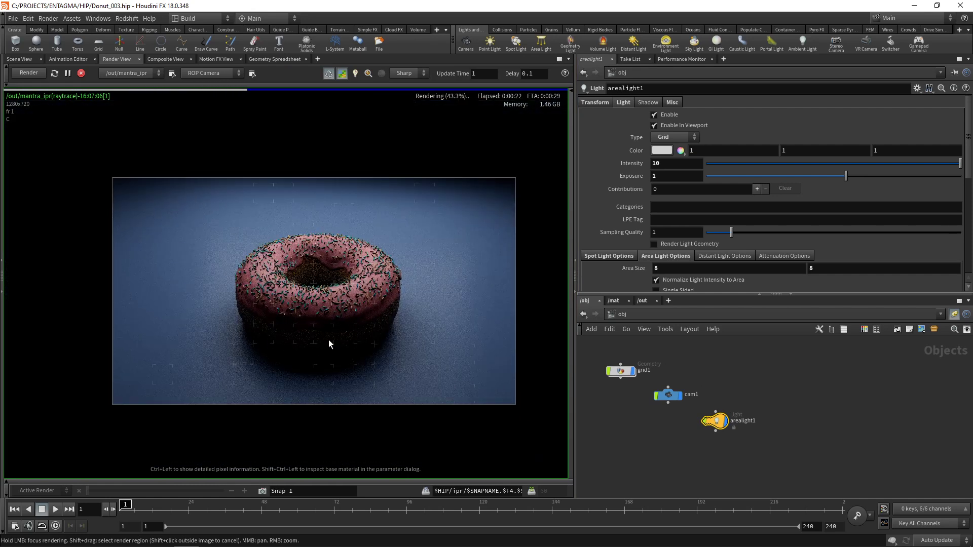
Step: Stop the mantra_ipr IPR render and switch its rendering engine to Physically Based Rendering
click(640, 302)
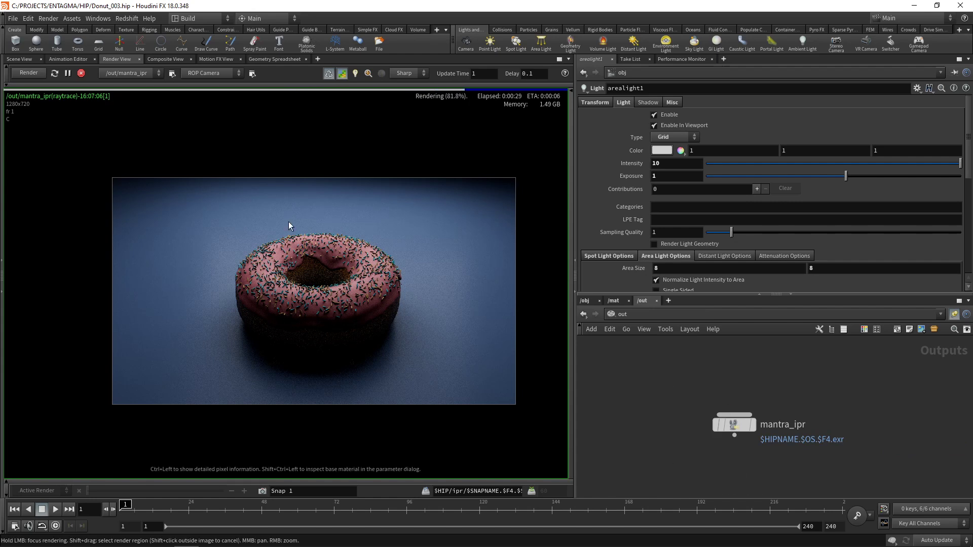
drag(707, 403, 792, 455)
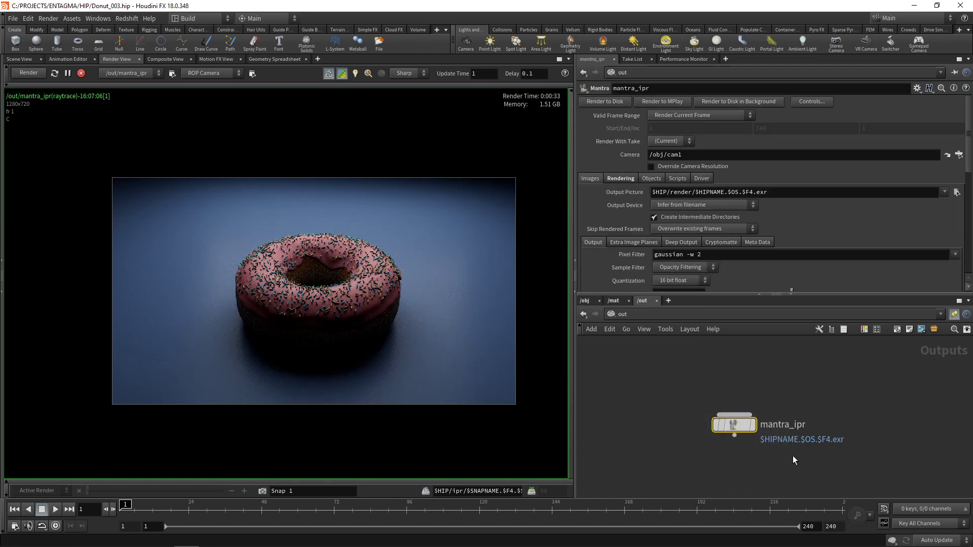
click(81, 73)
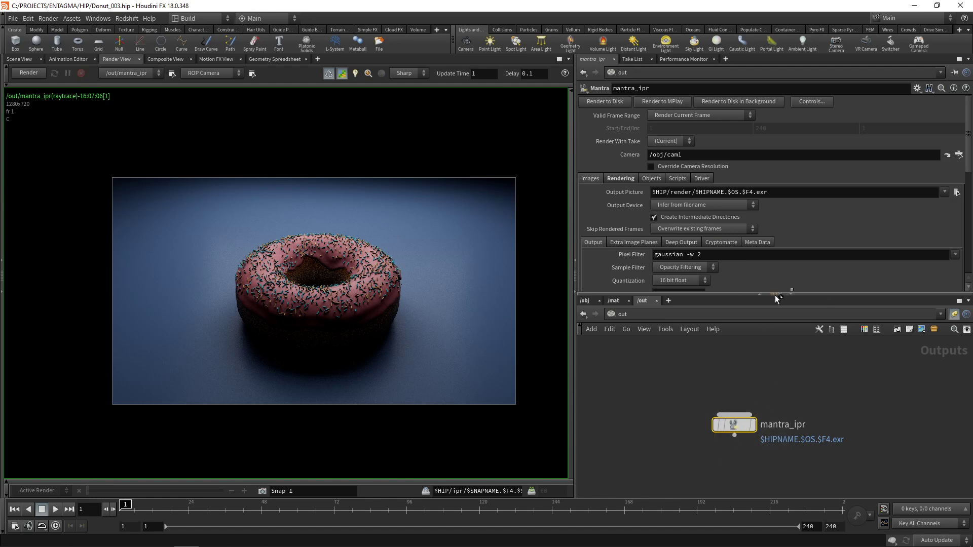
drag(774, 294, 774, 353)
click(626, 178)
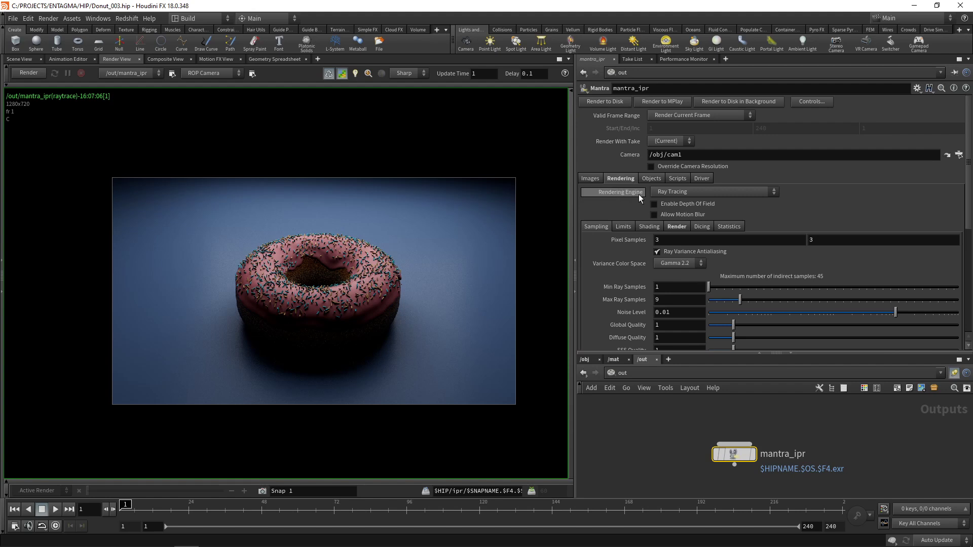
click(677, 192)
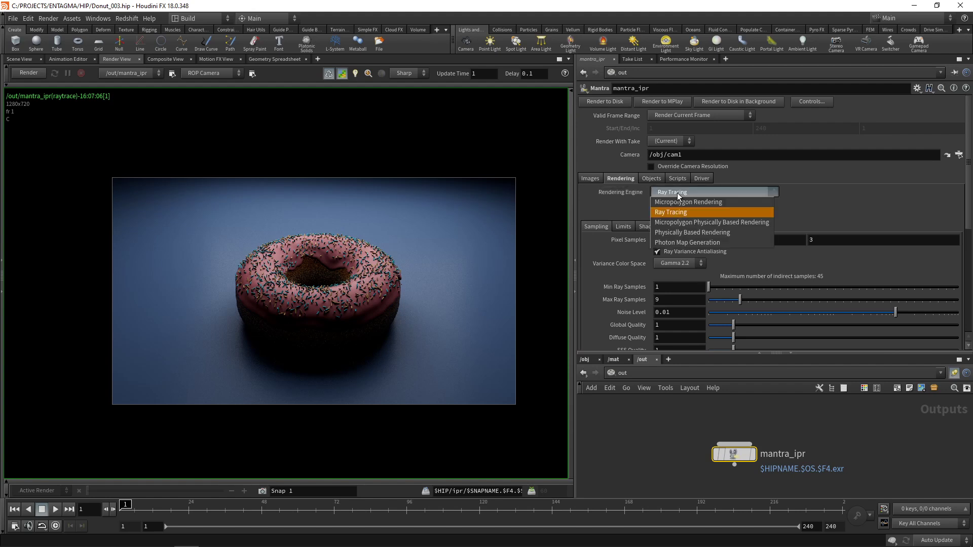
click(681, 233)
Step: Set Reflect and Refract Limits to 6 and Diffuse Limit to 4, then take a render snapshot
scroll(963, 231, down, 2)
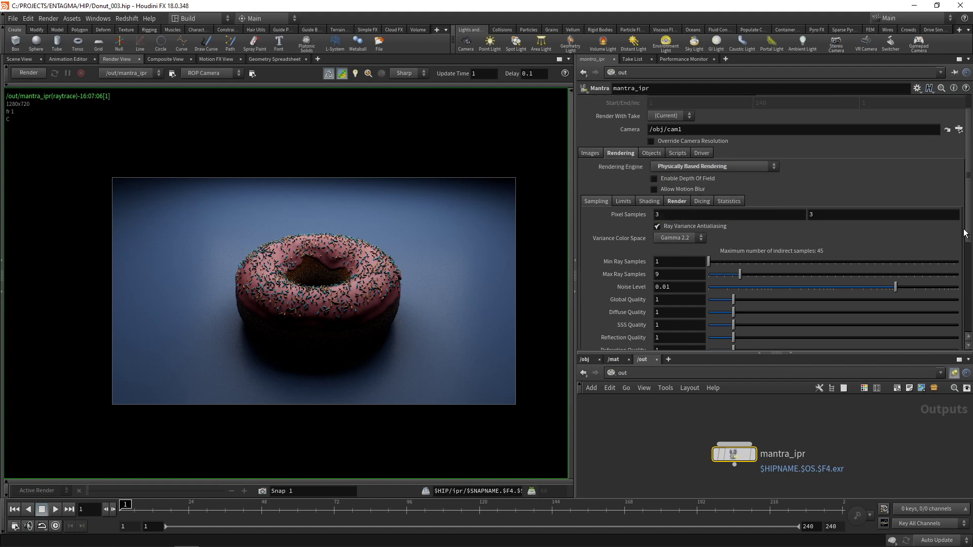
scroll(969, 233, up, 1)
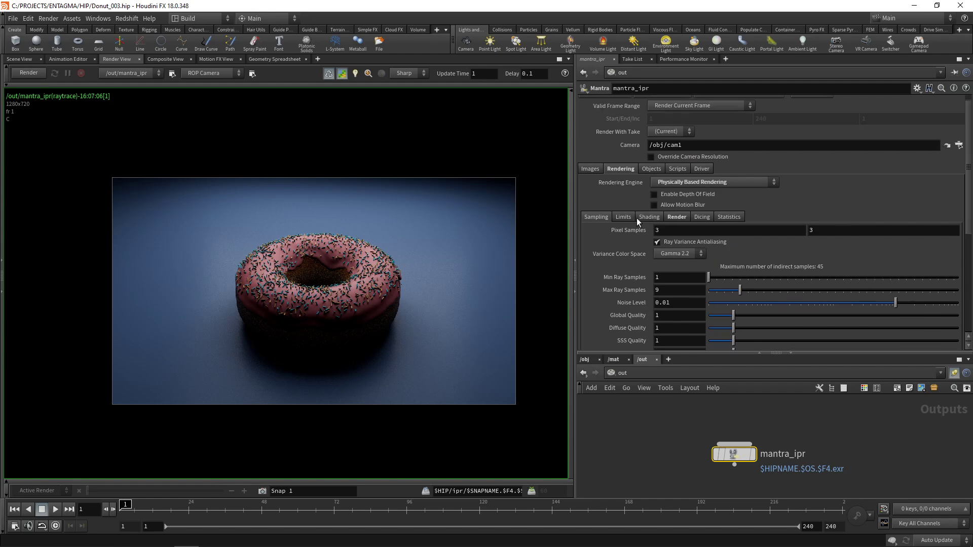
click(628, 220)
click(685, 256)
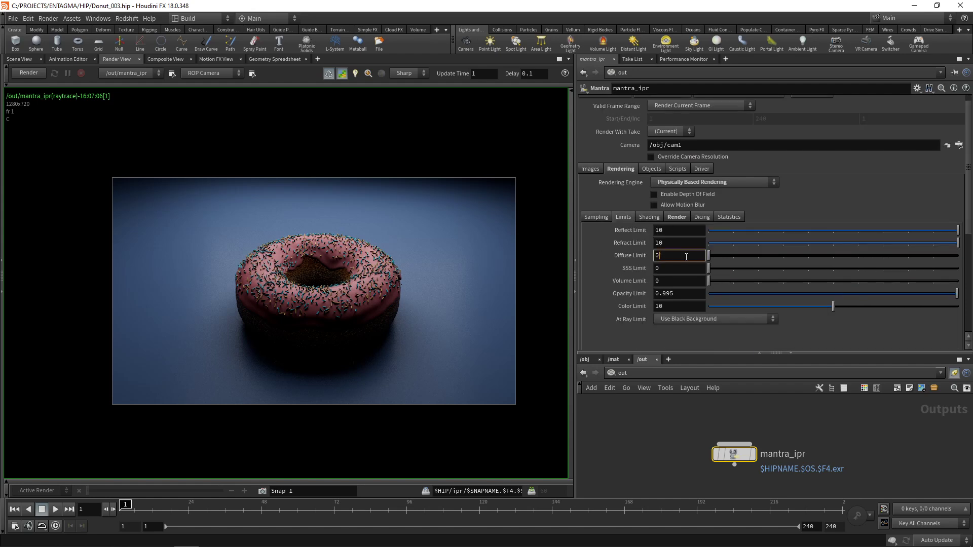
scroll(686, 257, up, 4)
click(676, 231)
scroll(675, 233, down, 2)
click(675, 244)
scroll(676, 243, down, 4)
click(263, 491)
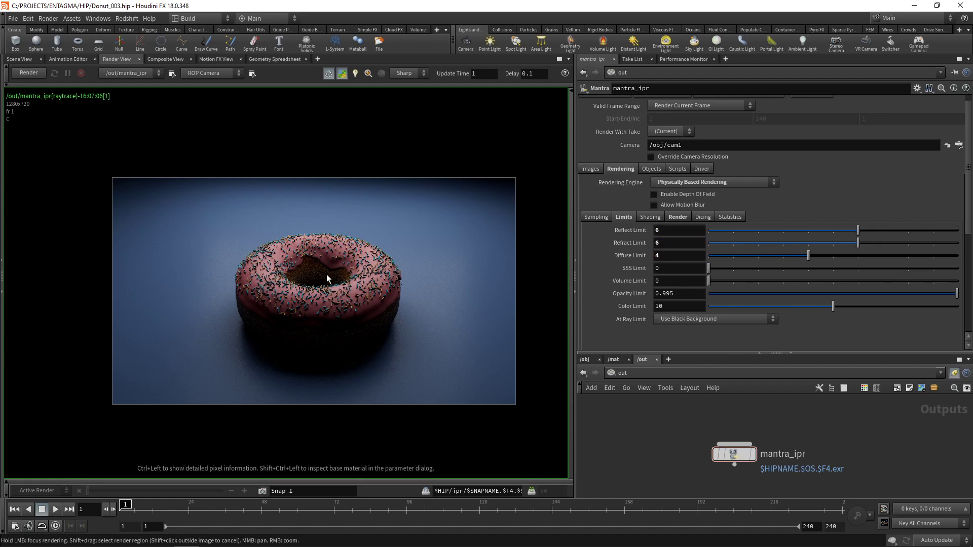
Step: Re-render with the physically based settings, compare against Snap 1, and stop the render
click(32, 74)
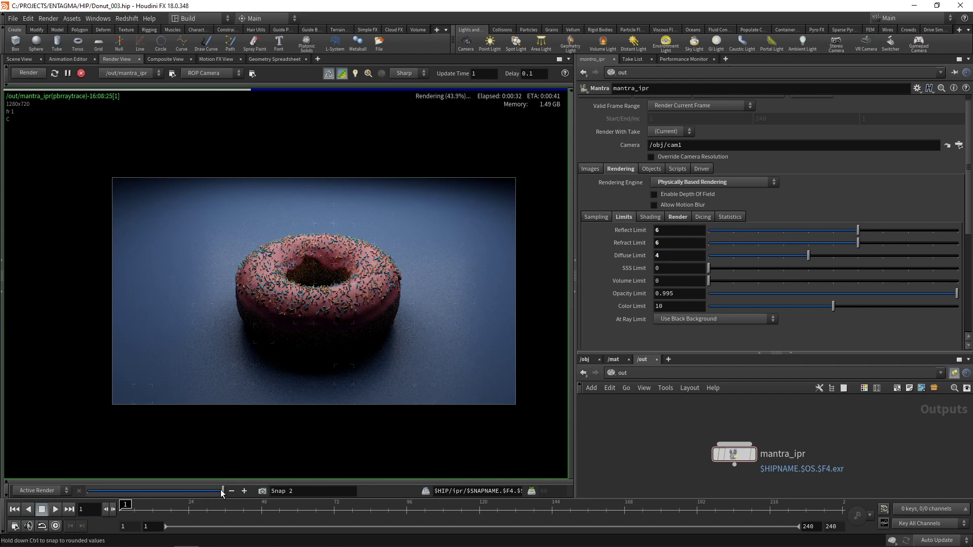
drag(224, 490, 190, 493)
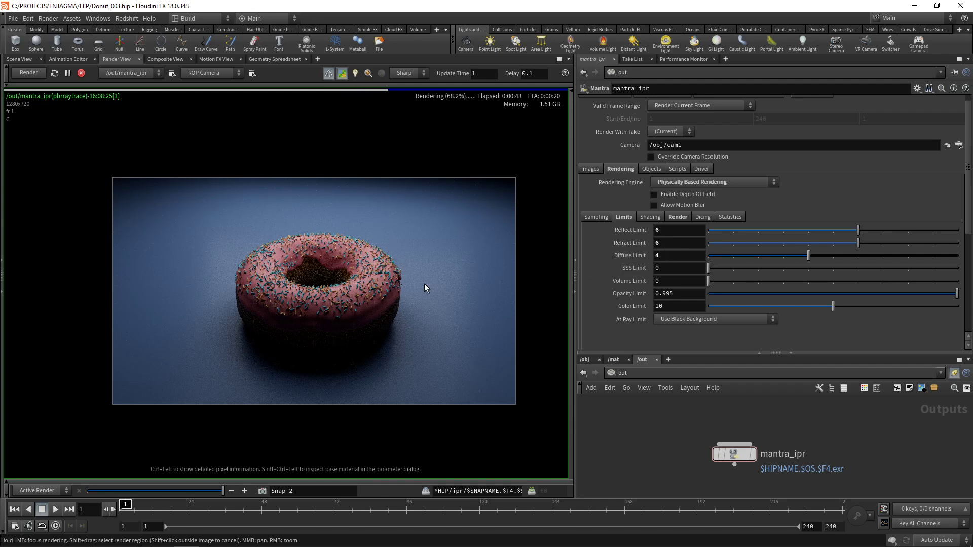
click(81, 73)
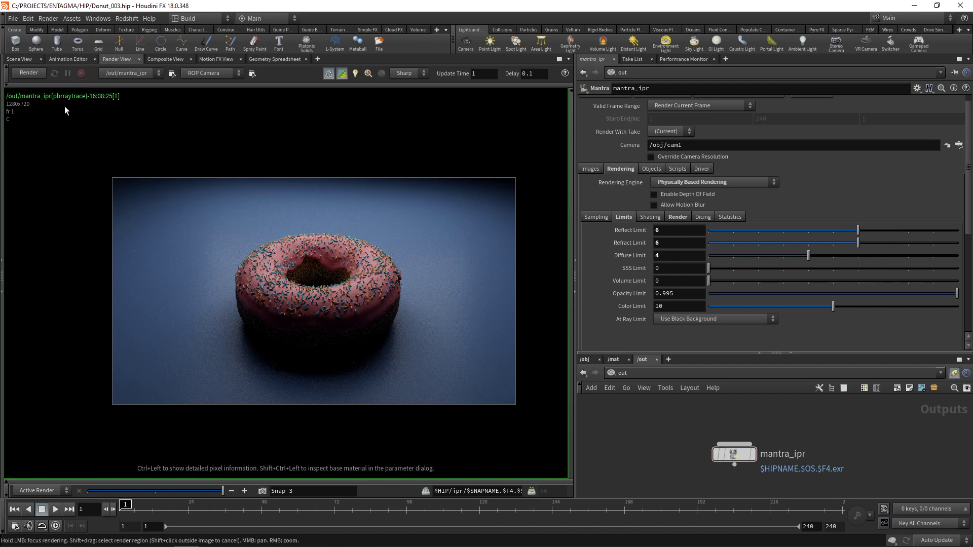
Step: Paste a copy of arealight1 as arealight2 and position it obliquely beside the donut
click(19, 59)
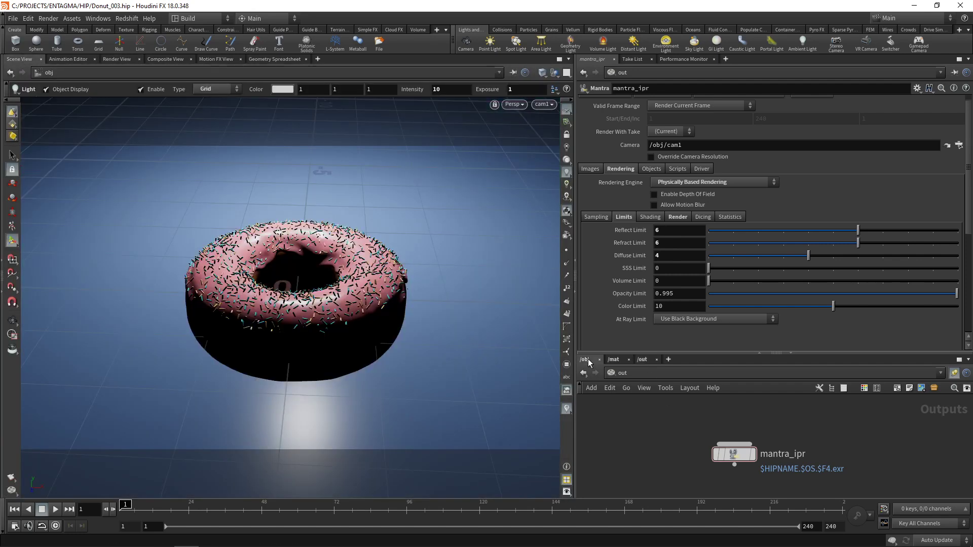
click(585, 359)
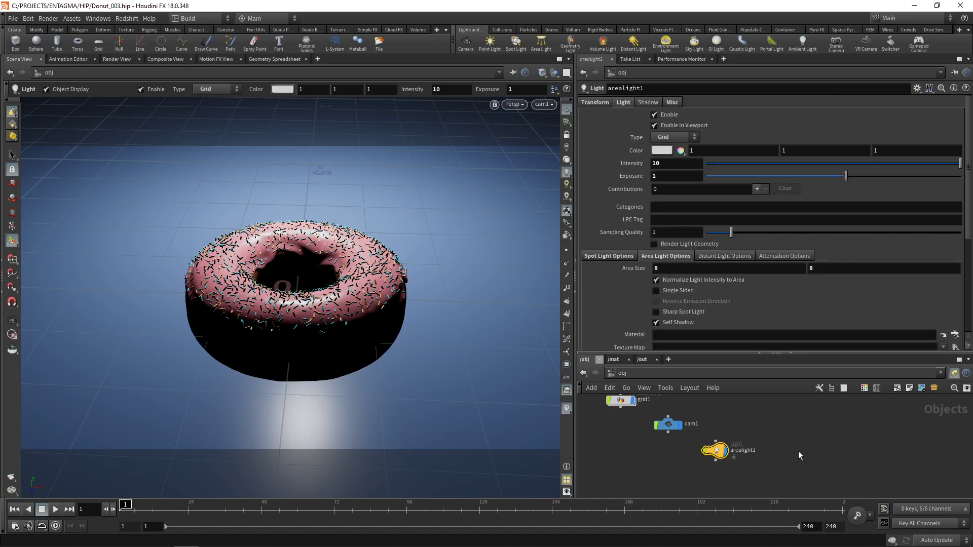
key(ctrl+v)
click(543, 104)
mouse_move(570, 168)
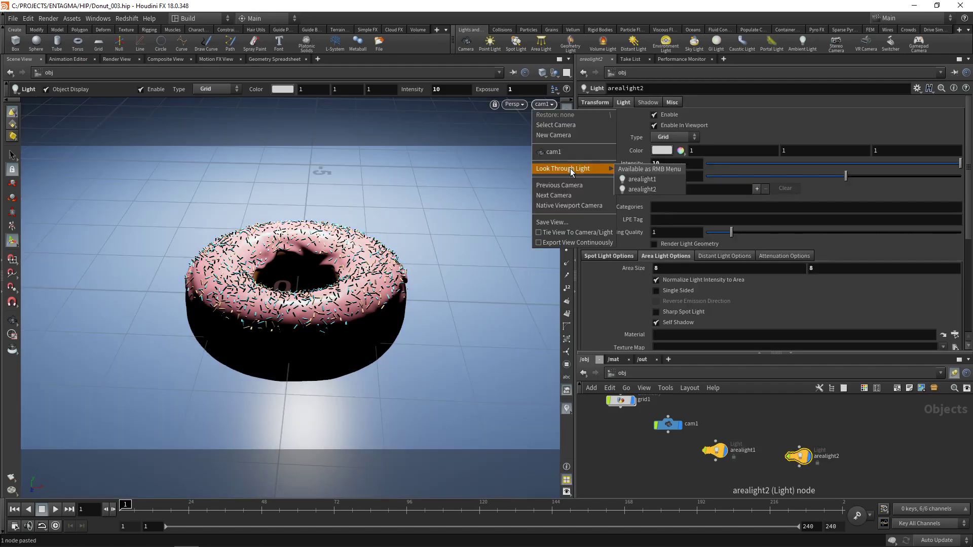
click(659, 189)
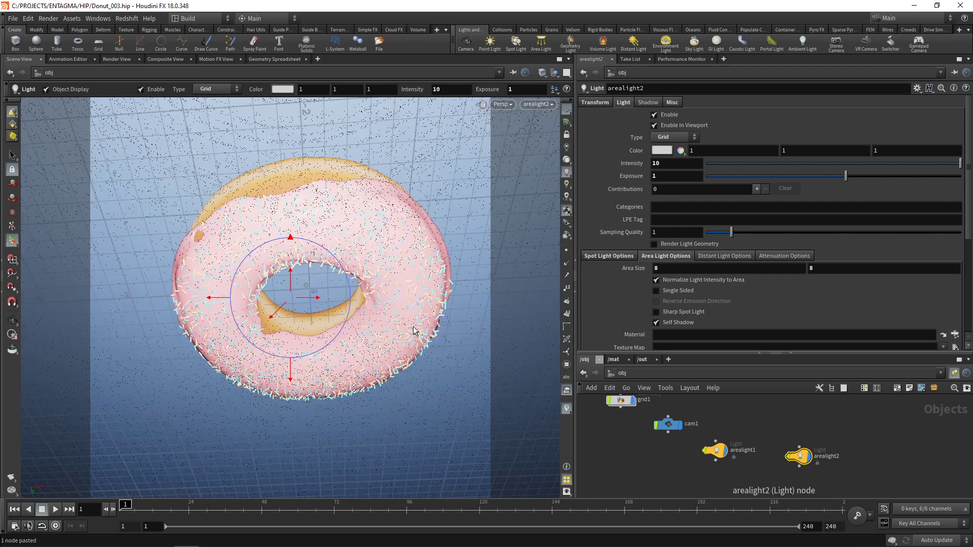
key(Escape)
drag(337, 357, 283, 288)
scroll(282, 289, down, 5)
key(Return)
click(540, 103)
mouse_move(559, 170)
click(653, 189)
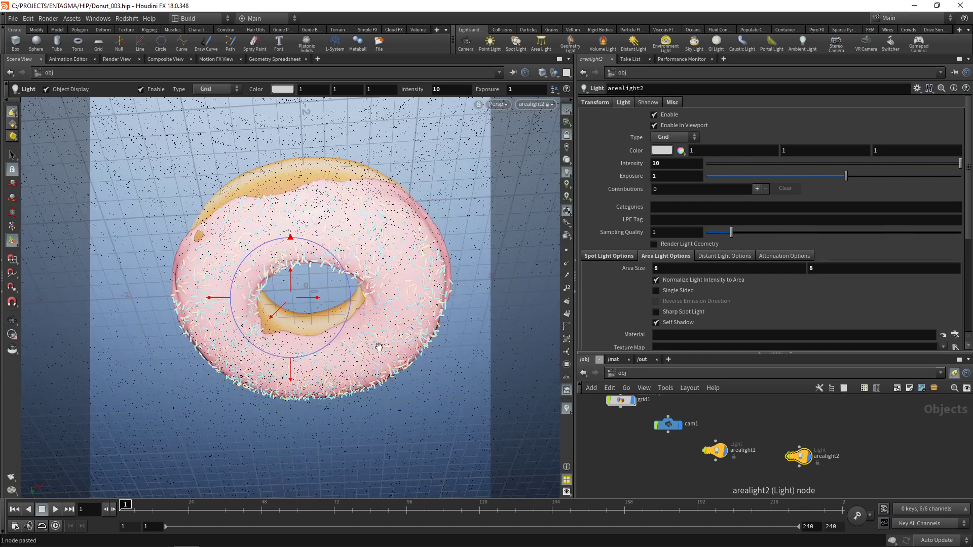
key(Escape)
scroll(379, 349, down, 5)
drag(379, 348, 325, 315)
scroll(325, 315, up, 3)
key(Return)
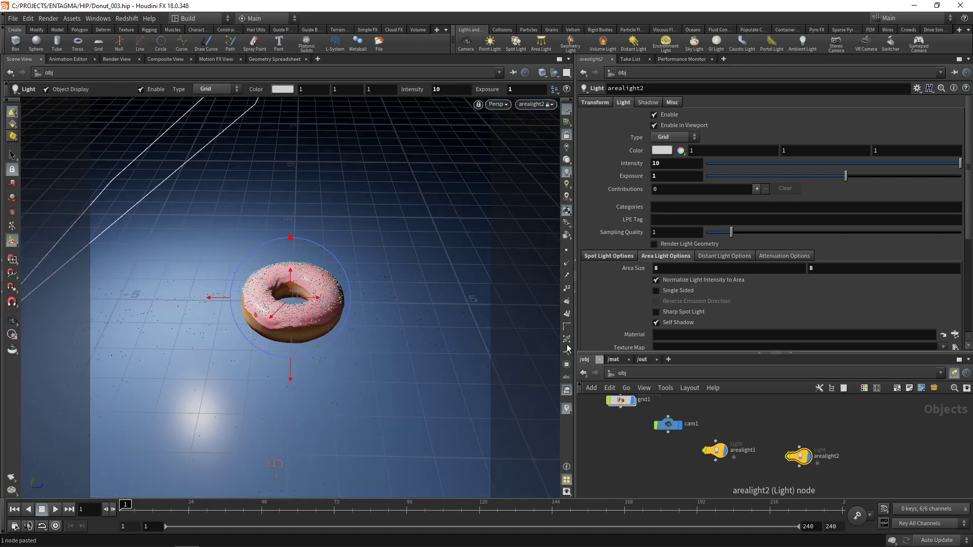
Step: Duplicate arealight2 as arealight3 and swing it to the other side of the donut
key(ctrl+c)
key(ctrl+v)
click(836, 437)
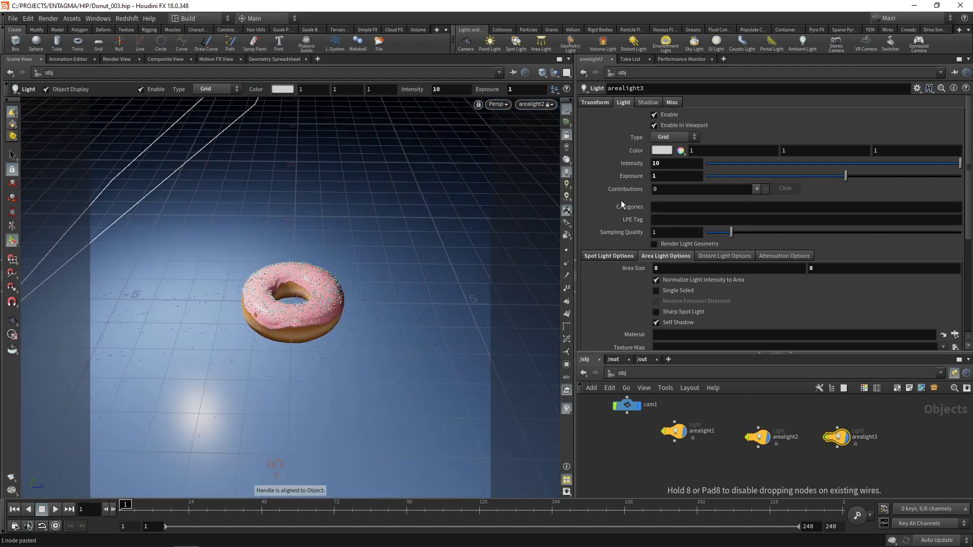
click(533, 104)
mouse_move(567, 167)
click(628, 199)
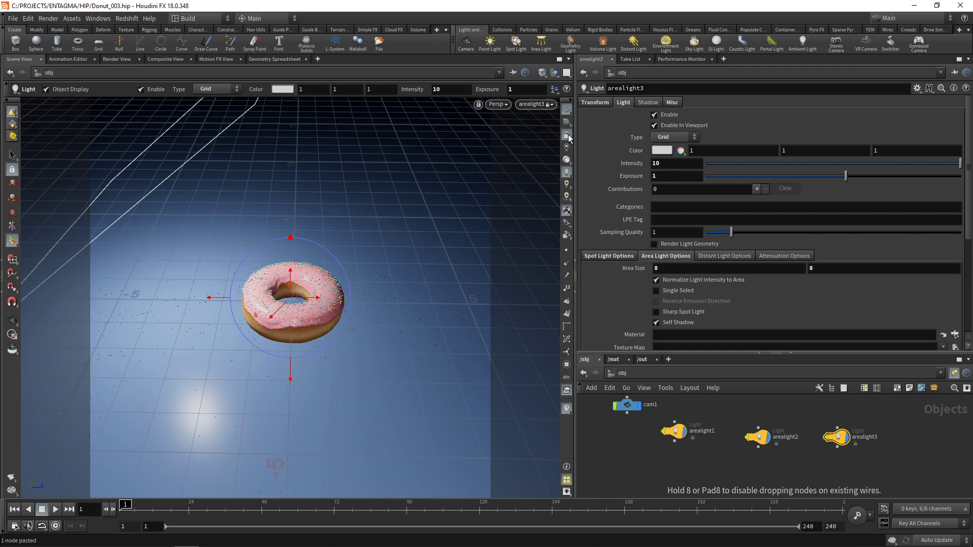
key(Escape)
drag(372, 288, 404, 255)
key(Return)
Step: Set both side lights to intensity 5 and area size 12 by 12, then view through cam1
click(135, 240)
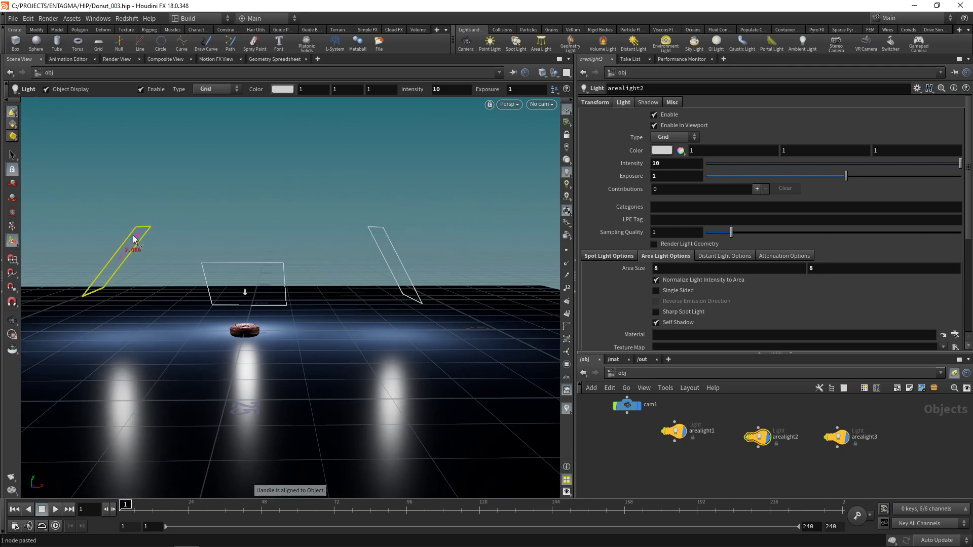
drag(868, 475, 743, 424)
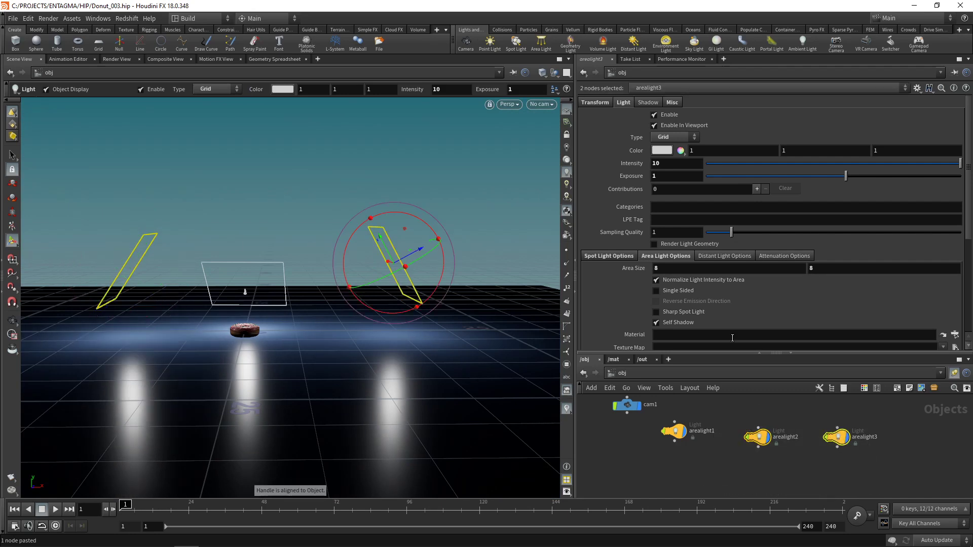
drag(901, 413, 734, 469)
click(681, 164)
text(5)
key(Return)
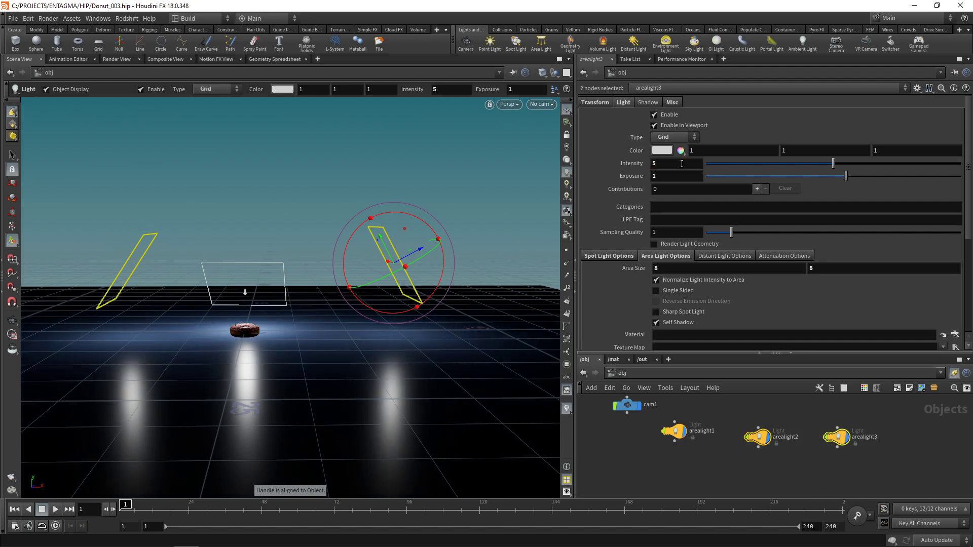
click(664, 267)
text(12)
key(Tab)
text(12)
key(Return)
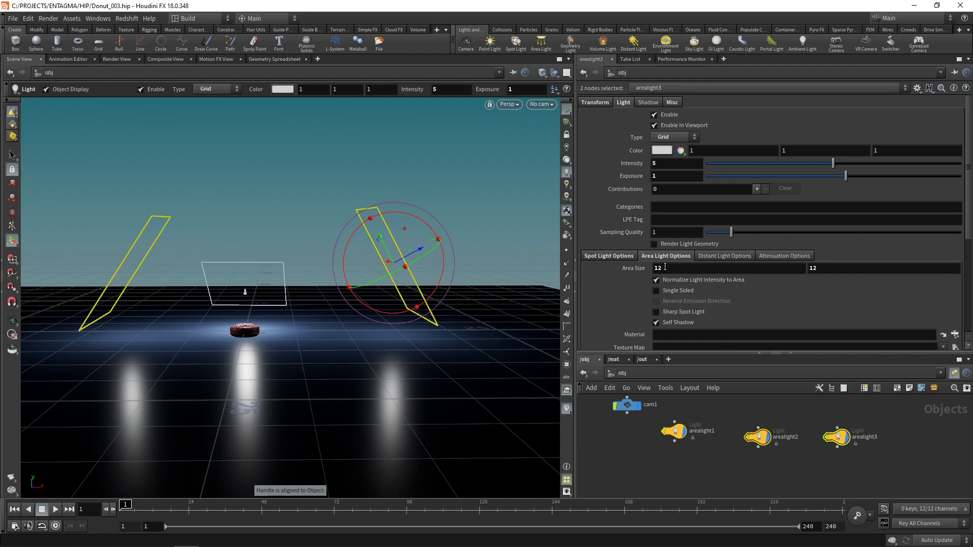
click(541, 104)
click(555, 135)
Step: Compare the latest render against the previous snapshot in Render View
click(123, 60)
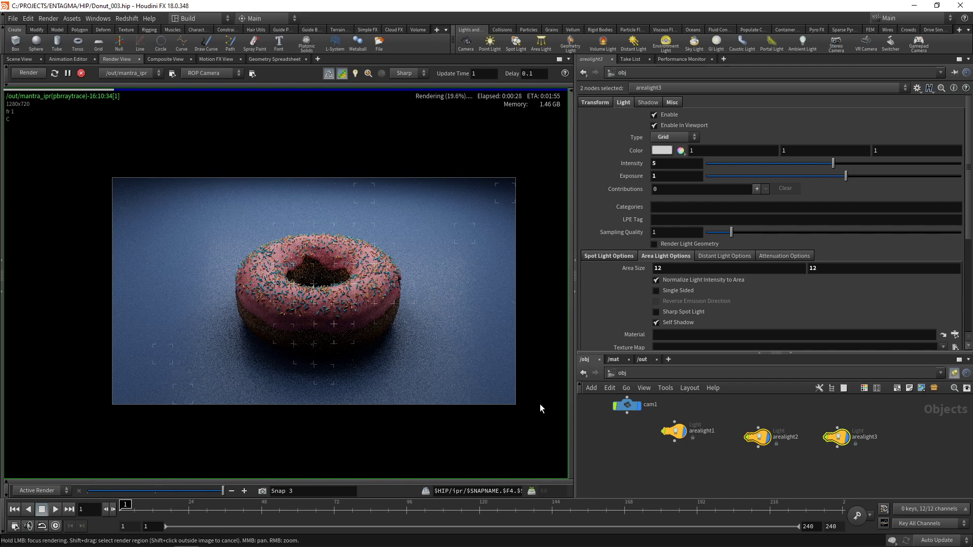
click(232, 491)
click(245, 491)
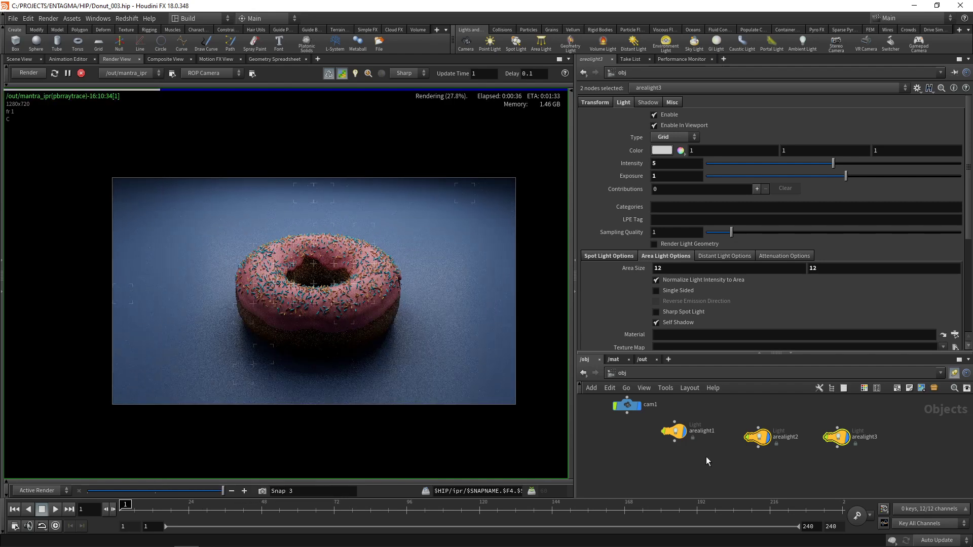
Step: Set arealight1's intensity to 20 and arealight2 and arealight3 to 7, then show /mat enlarged
drag(672, 438, 673, 437)
double_click(663, 163)
text(20)
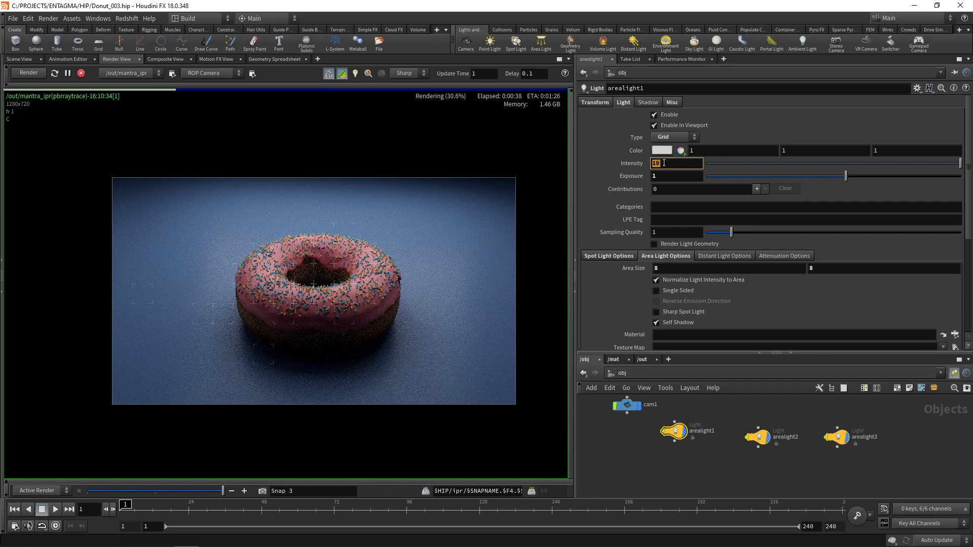
key(Return)
drag(735, 420, 871, 451)
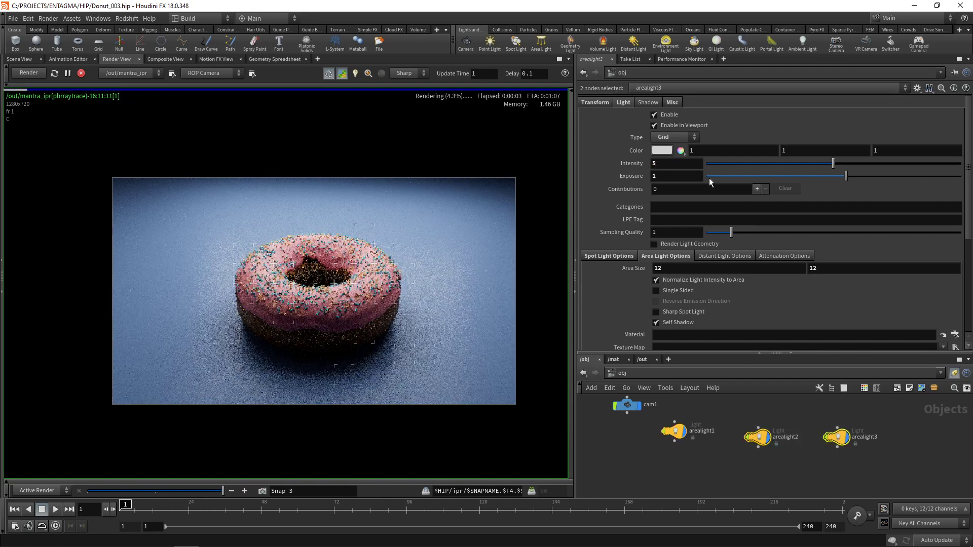
double_click(670, 163)
text(7)
key(Return)
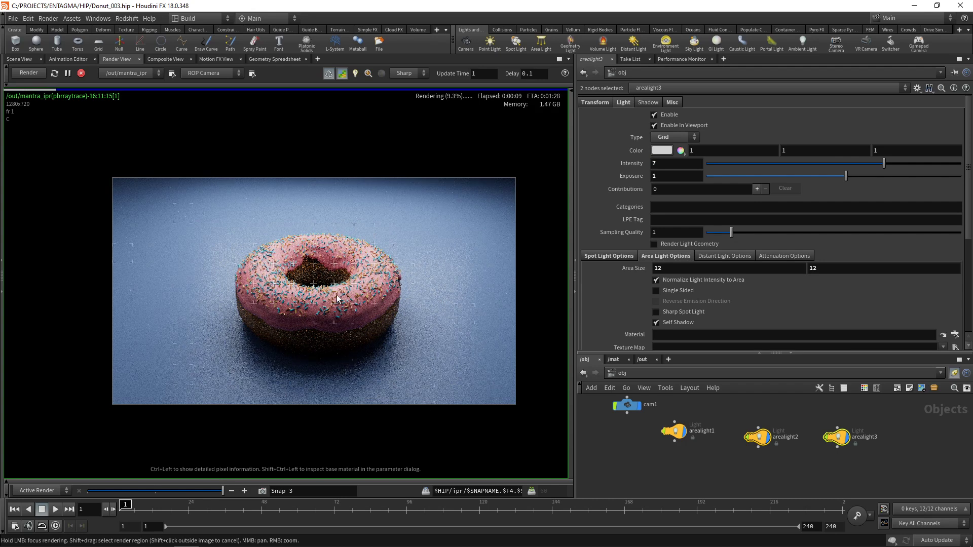
click(613, 359)
drag(637, 352, 637, 207)
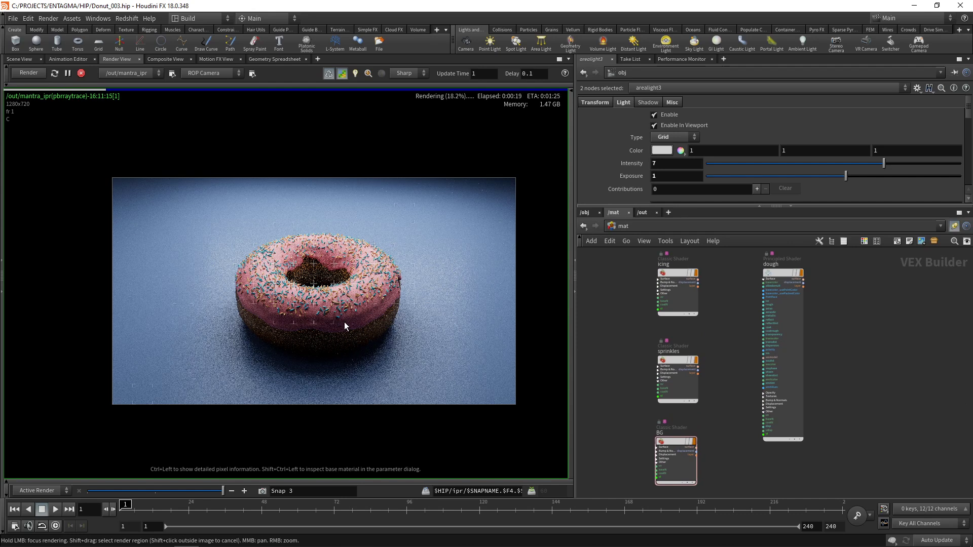
Step: Enable subsurface scattering on the icing shader with pink colour 0.9, 0.18, 0.3 and intensity 0.7
click(679, 286)
drag(646, 205, 772, 365)
scroll(726, 116, up, 5)
click(725, 116)
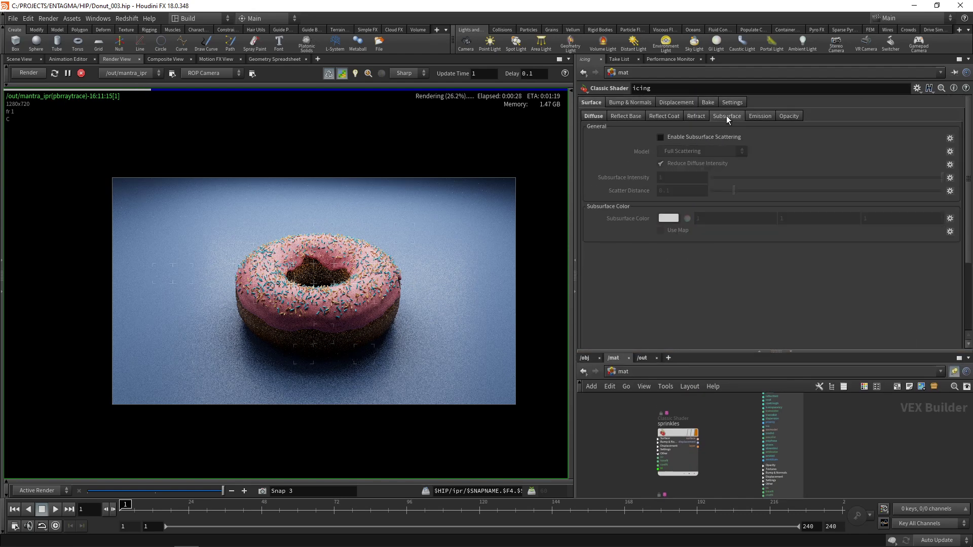
click(700, 137)
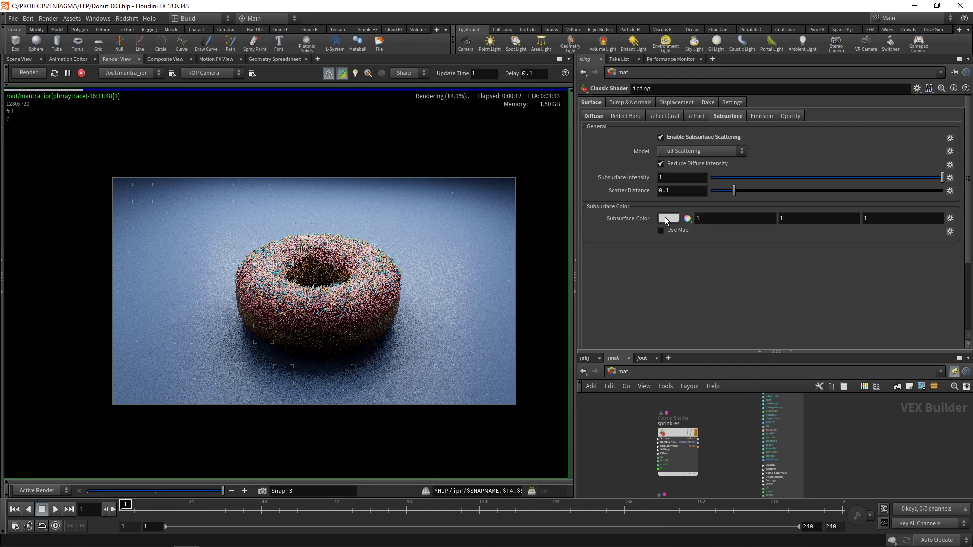
click(667, 220)
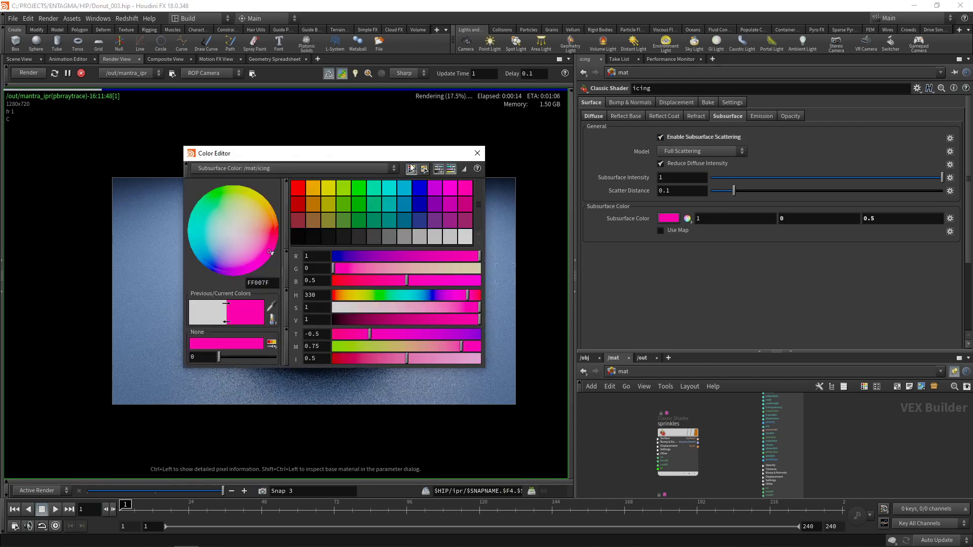
click(685, 194)
drag(687, 301, 658, 312)
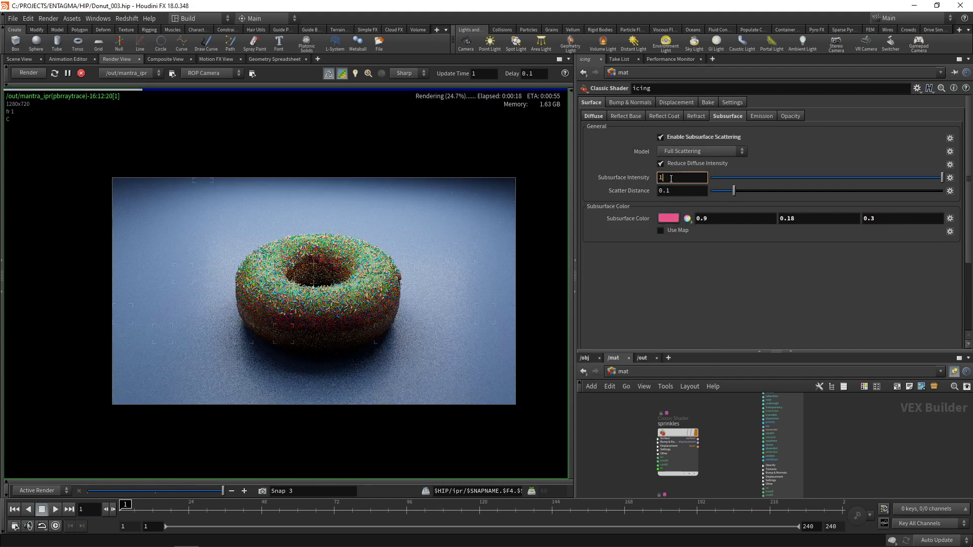
click(670, 177)
scroll(670, 178, down, 2)
scroll(670, 178, down, 1)
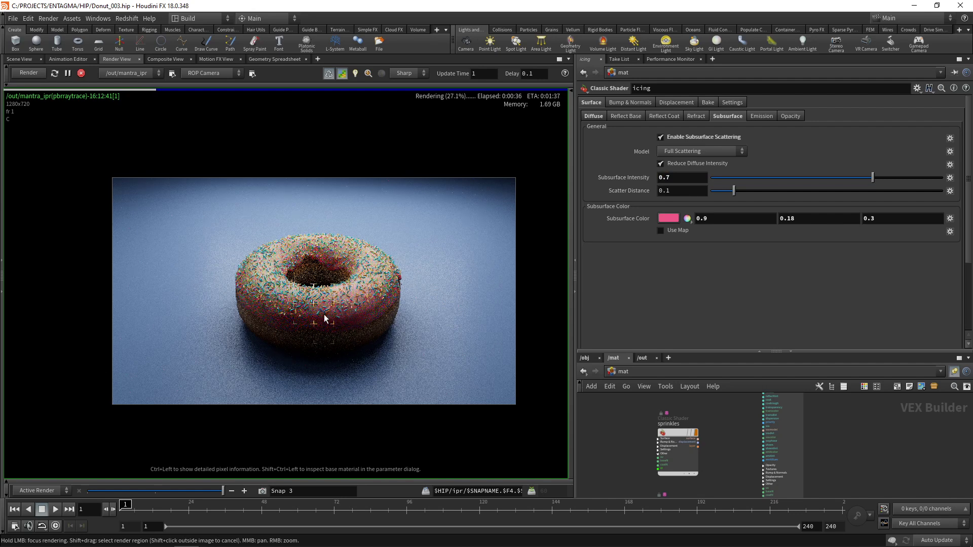
Step: Enable Sticky Priority, turn off preview rendering, and make the render prioritize the donut's icing area
right_click(328, 308)
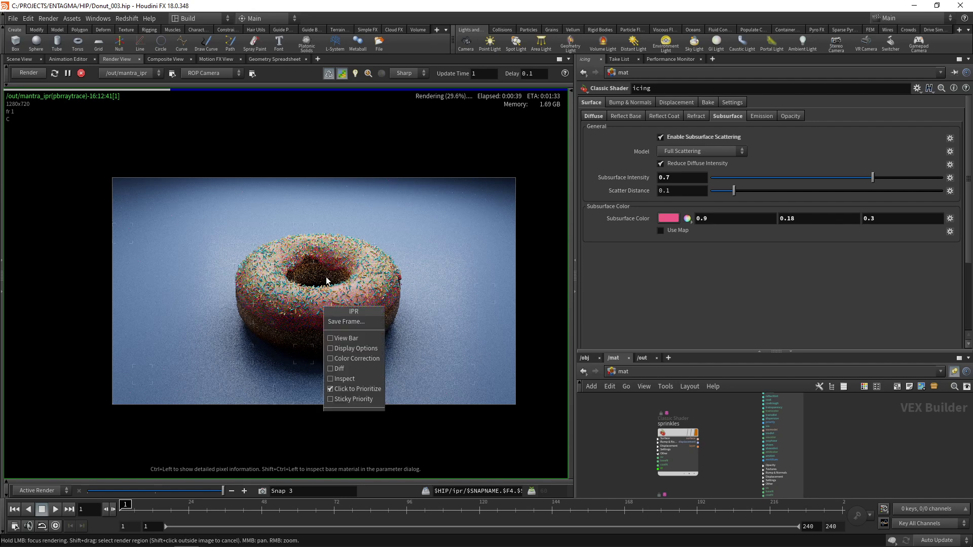
click(329, 399)
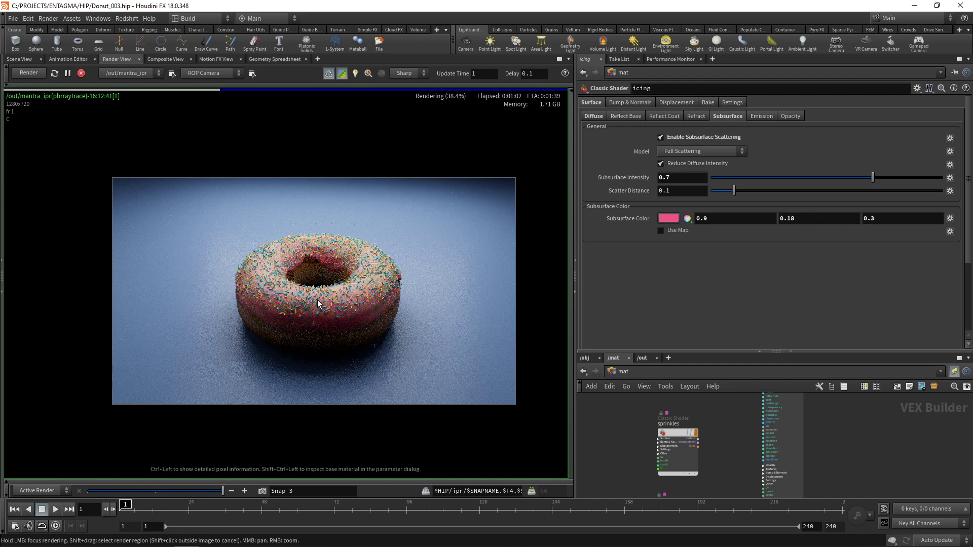
click(342, 74)
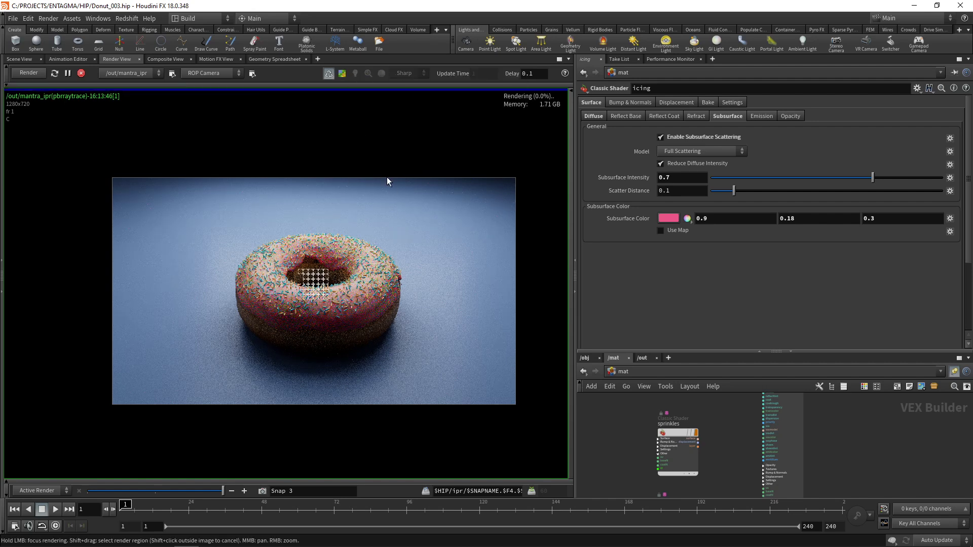
mouse_move(364, 305)
mouse_down()
mouse_move(369, 313)
mouse_move(370, 296)
mouse_move(372, 312)
mouse_up()
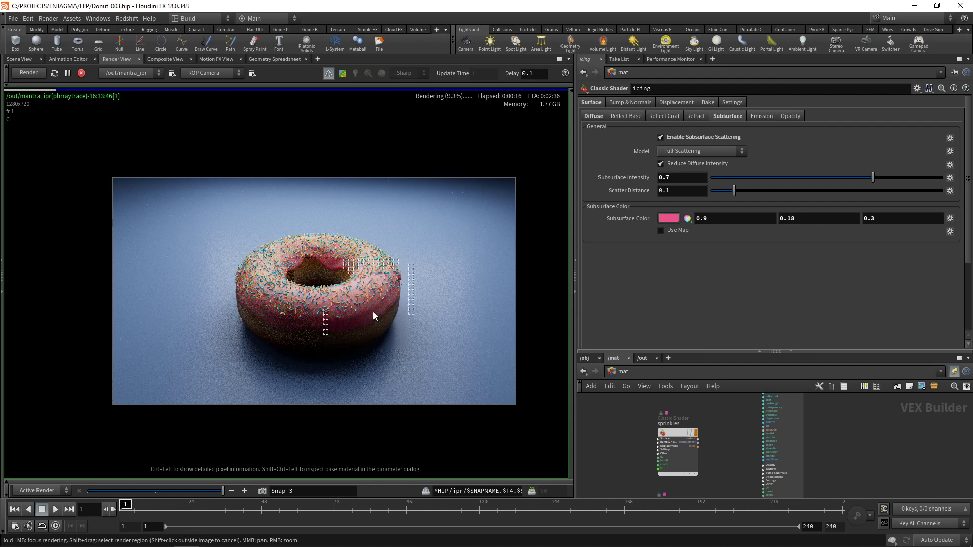
Step: Re-enable preview and turn on refractions for the sprinkles shader with roughness 0.8
click(340, 74)
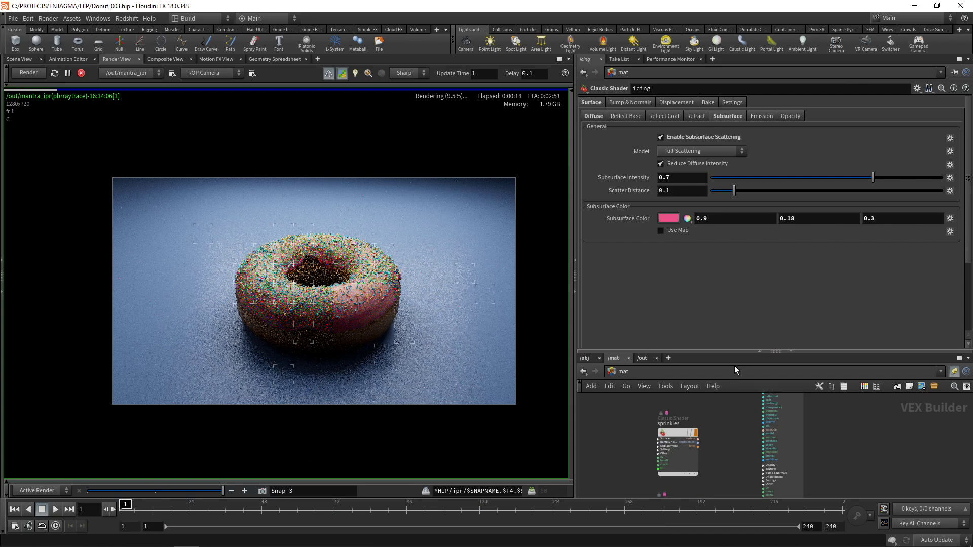
click(677, 451)
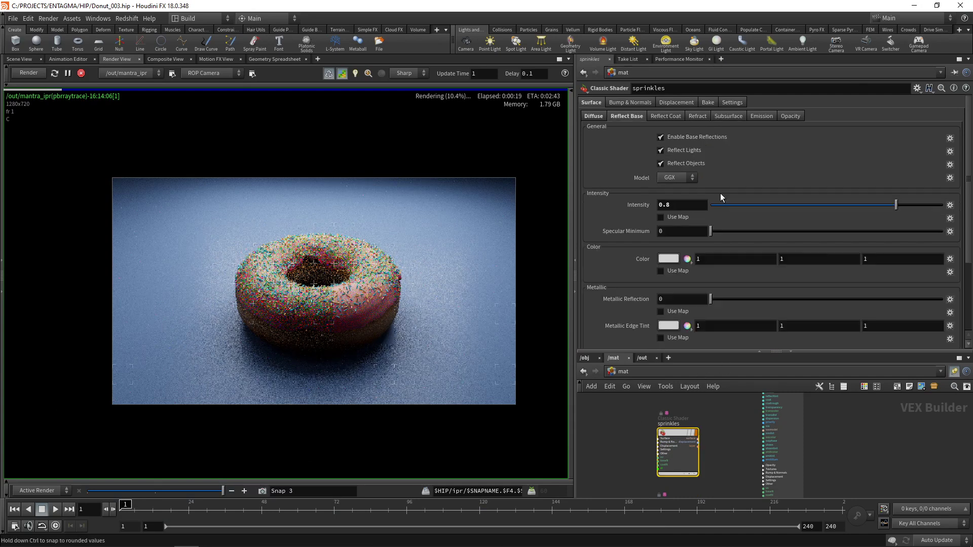
click(693, 117)
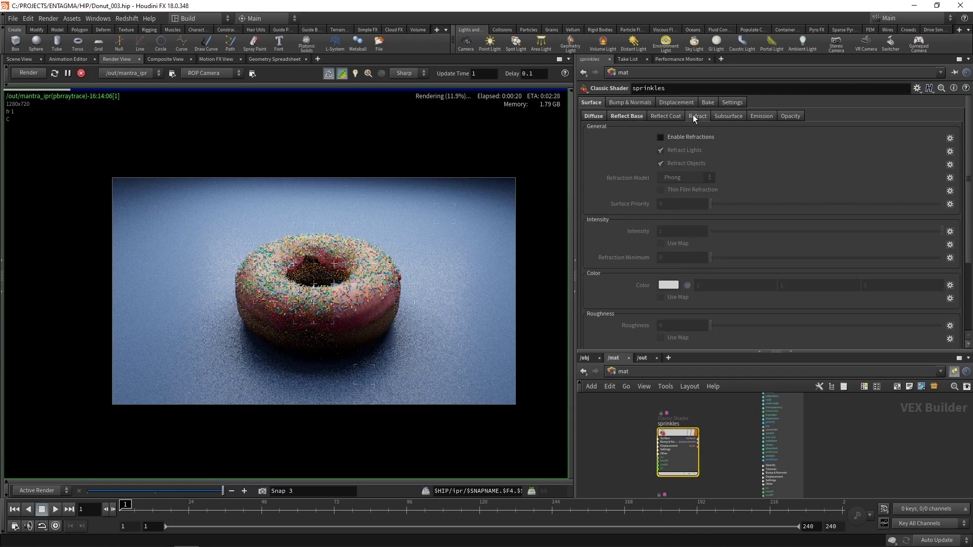
click(663, 135)
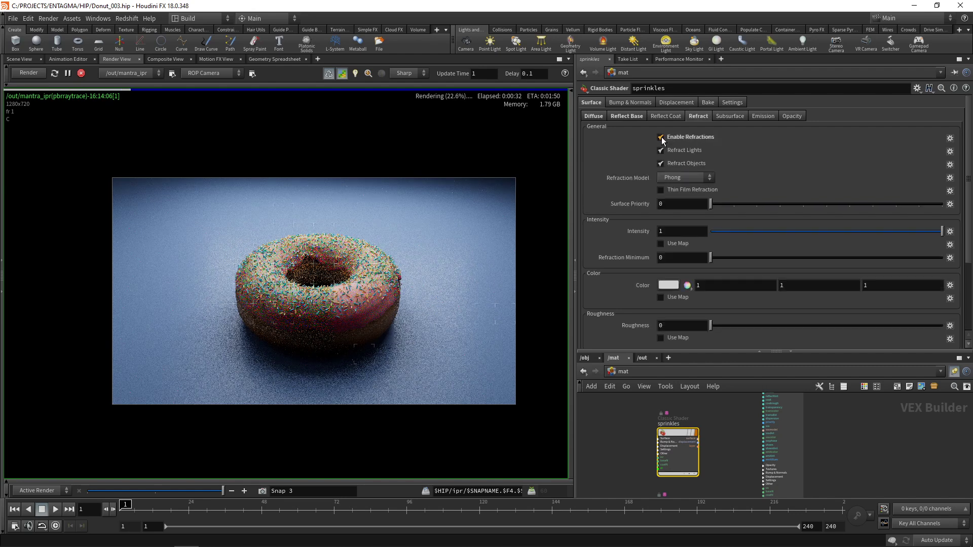
click(671, 326)
text(0.8)
key(Return)
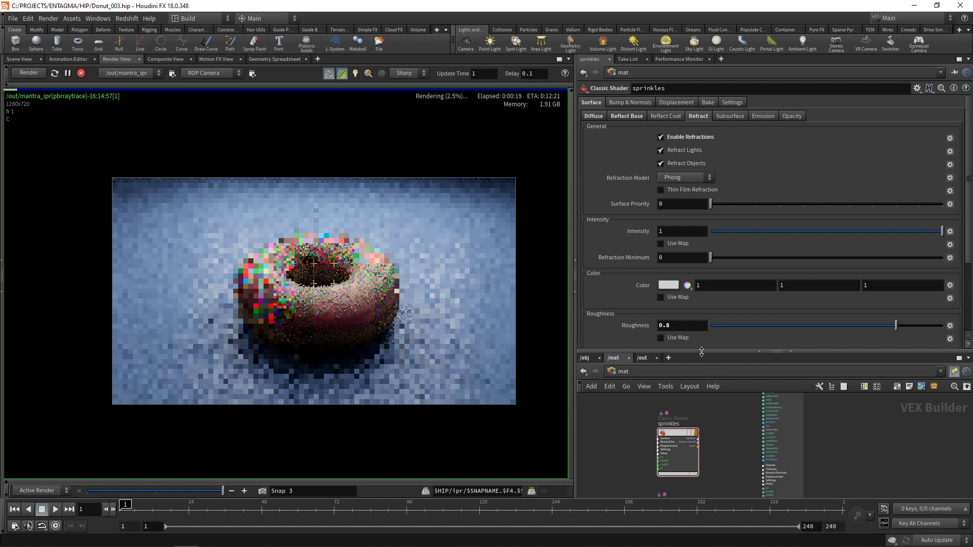
drag(608, 351, 608, 250)
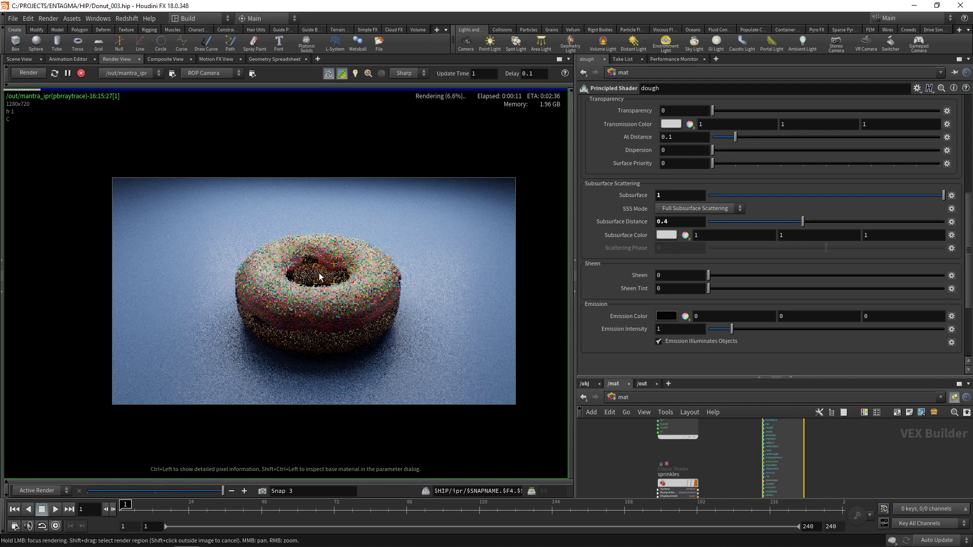
Step: Reduce the dough shader's subsurface distance to 0.1
double_click(677, 221)
text(0.3)
key(BackSpace)
text(2)
key(Return)
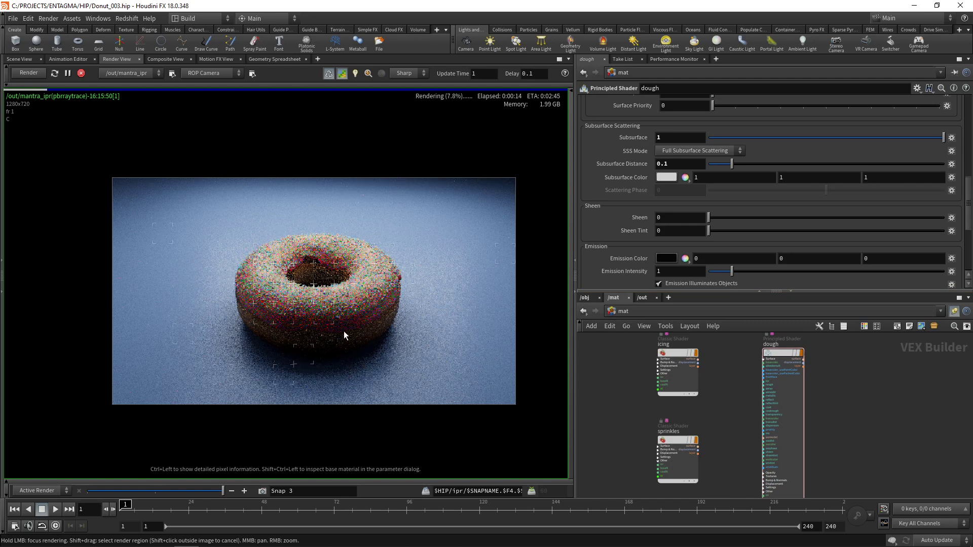
Step: Set the display flag on material_dough inside torus1, then return to the shader network
click(585, 297)
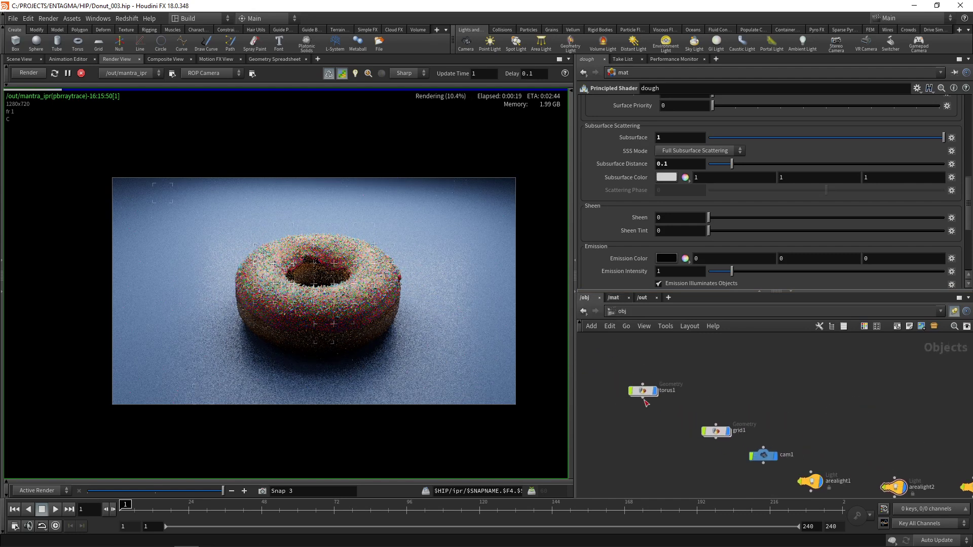
double_click(646, 391)
middle_drag(704, 446, 673, 442)
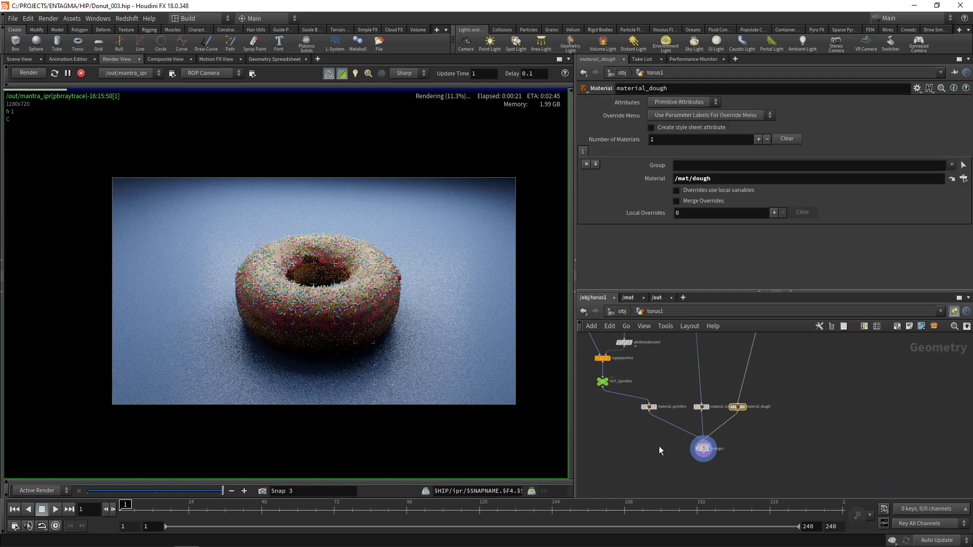
scroll(764, 409, up, 2)
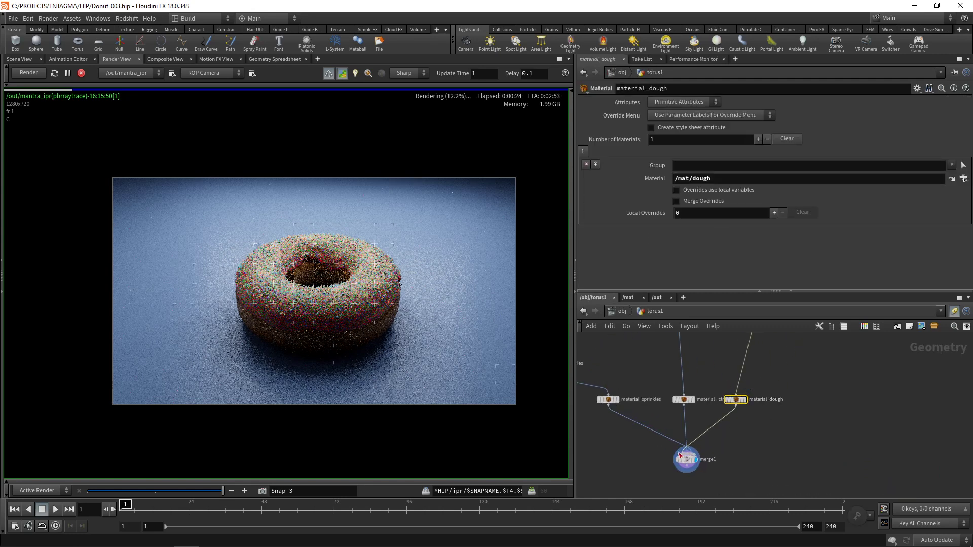
click(745, 399)
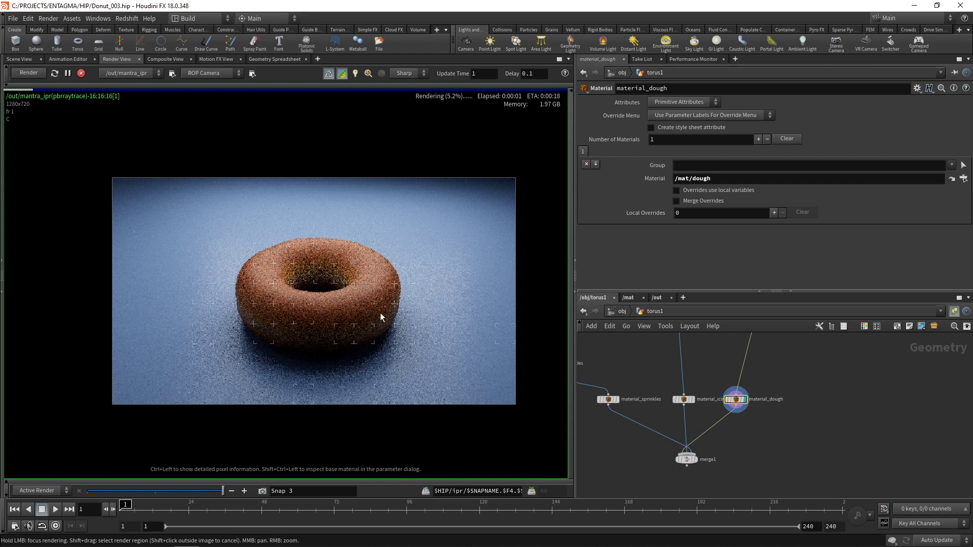
click(627, 297)
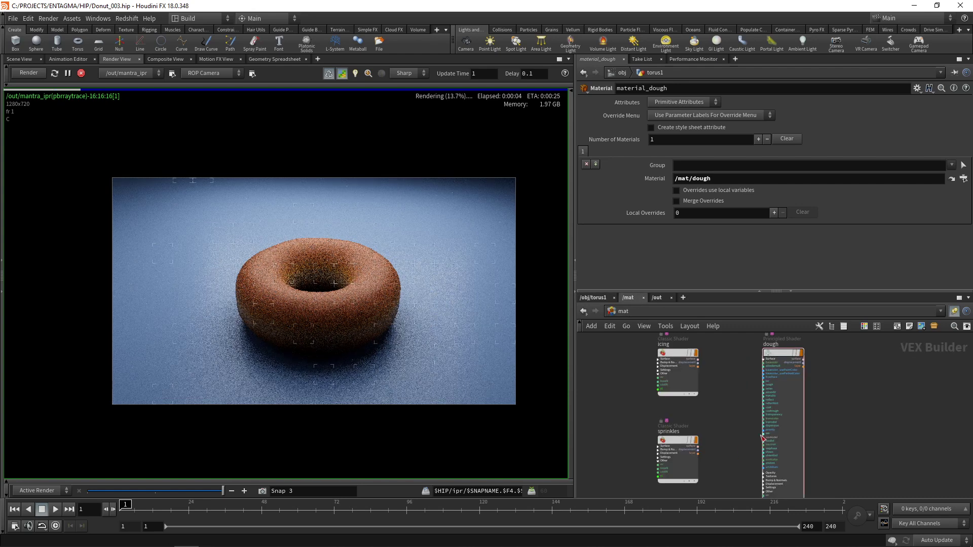
middle_drag(740, 423, 682, 421)
Step: Add a Bump Noise node and wire its displaced normal into the dough's base normal
key(Tab)
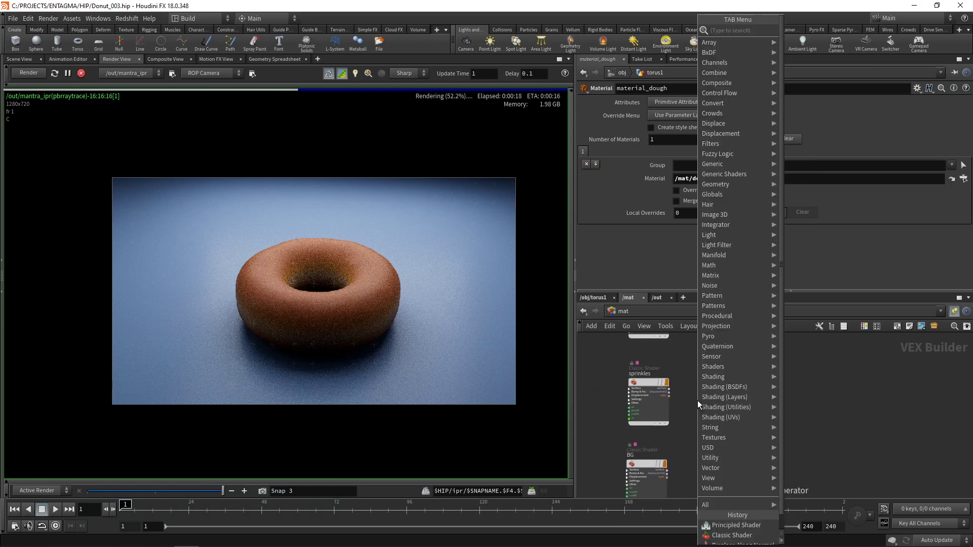
text(bumpnoi)
key(Return)
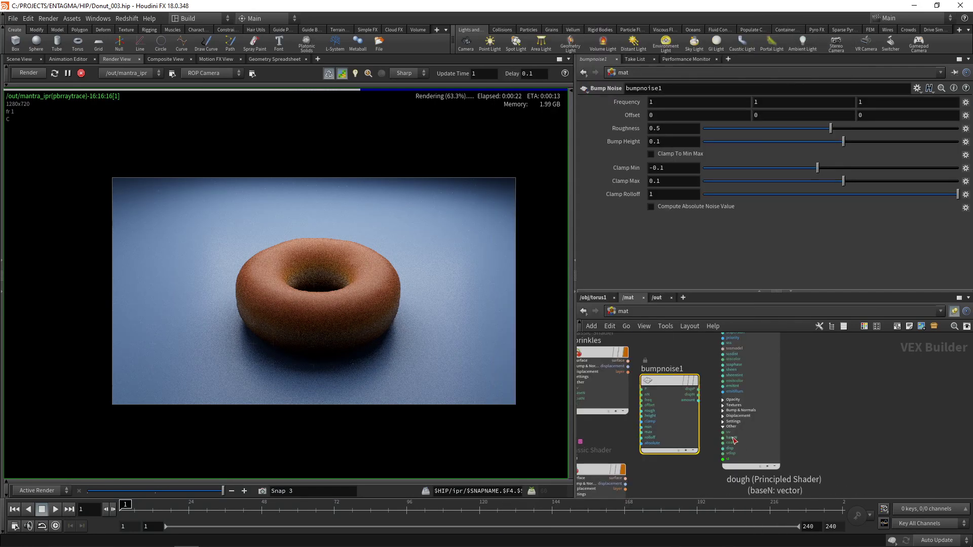
click(698, 395)
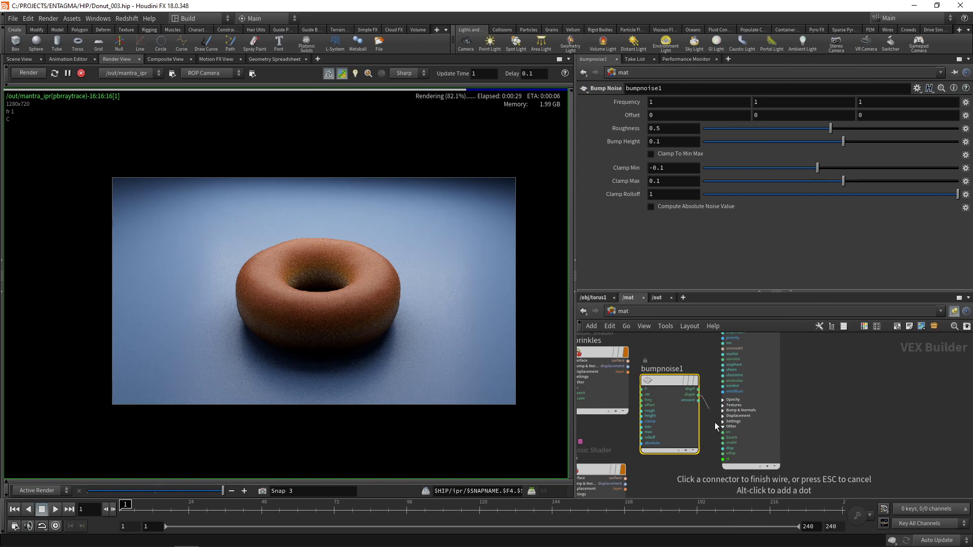
click(722, 437)
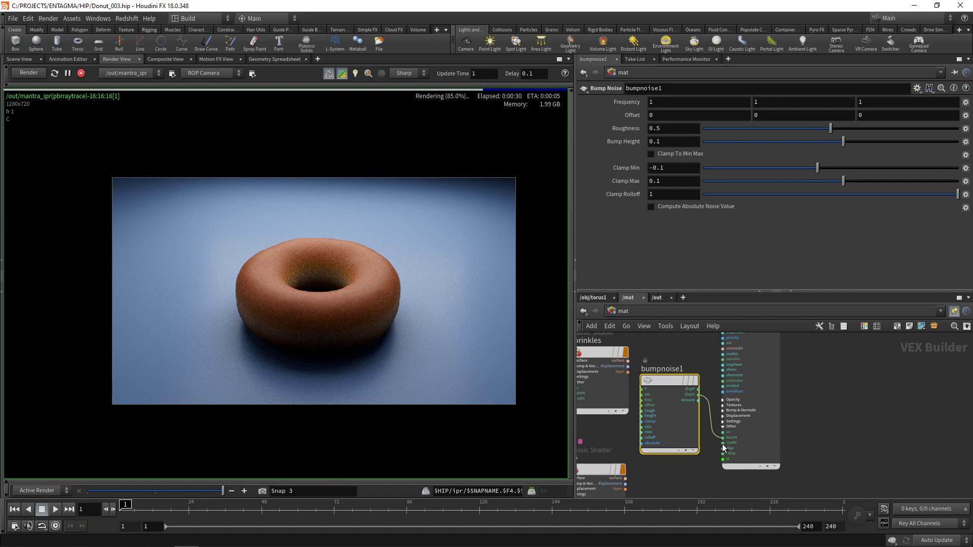
Step: Move bumpnoise1 and dough to the right, enlarge the network pane, and select dough
scroll(722, 447, down, 4)
shift+click(712, 354)
drag(712, 353, 774, 353)
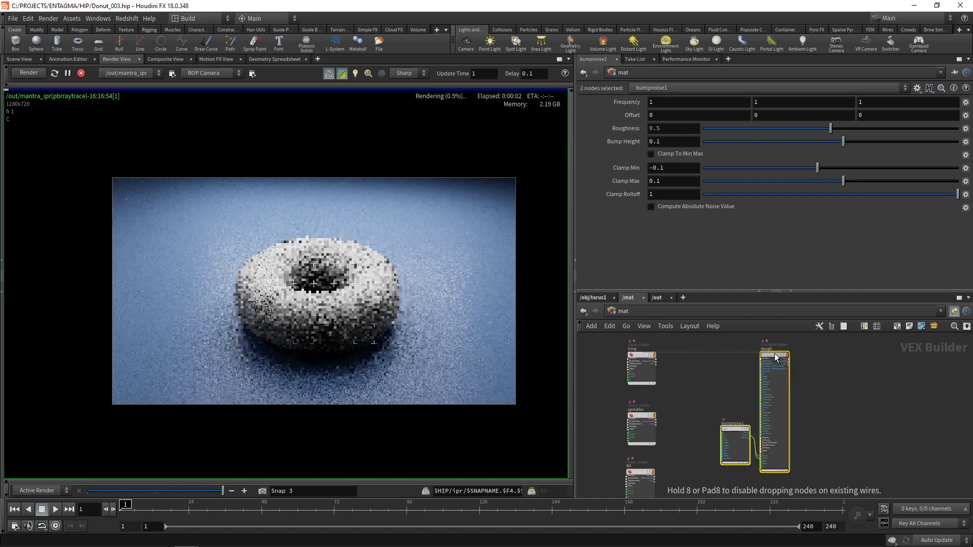
click(707, 393)
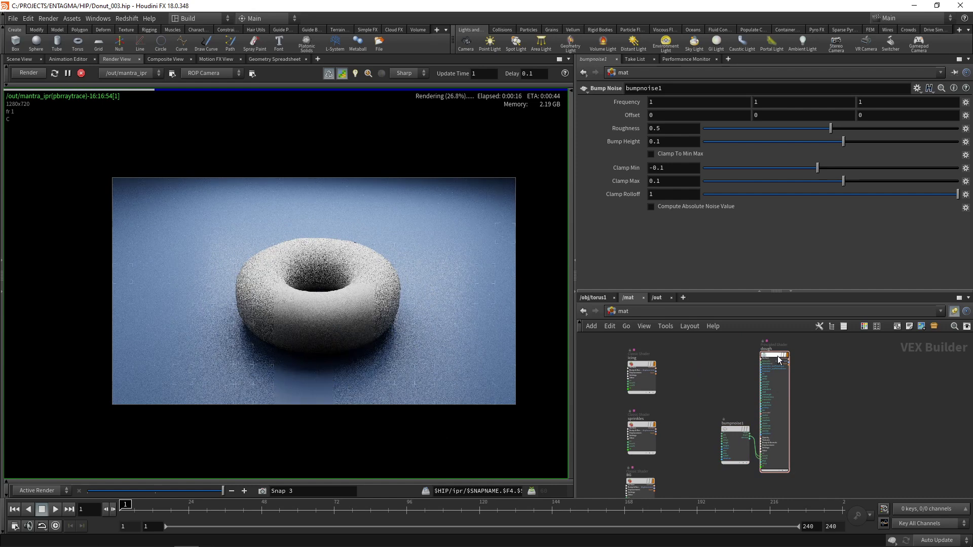
drag(730, 291, 730, 234)
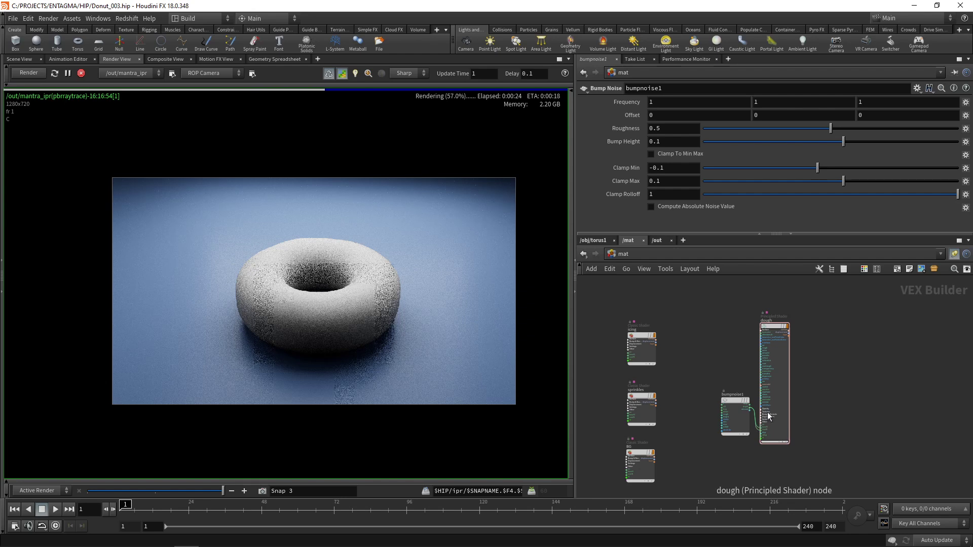
scroll(738, 359, up, 5)
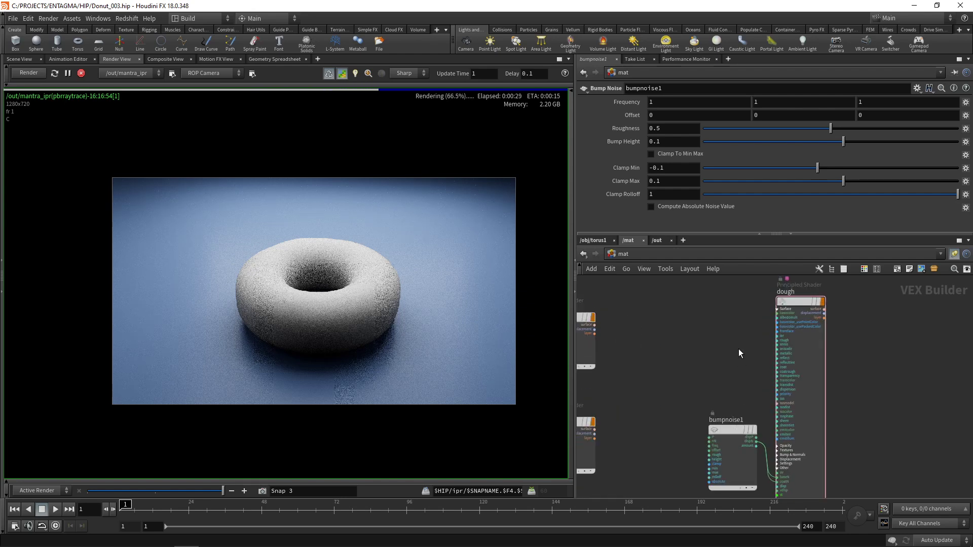
drag(740, 308, 798, 324)
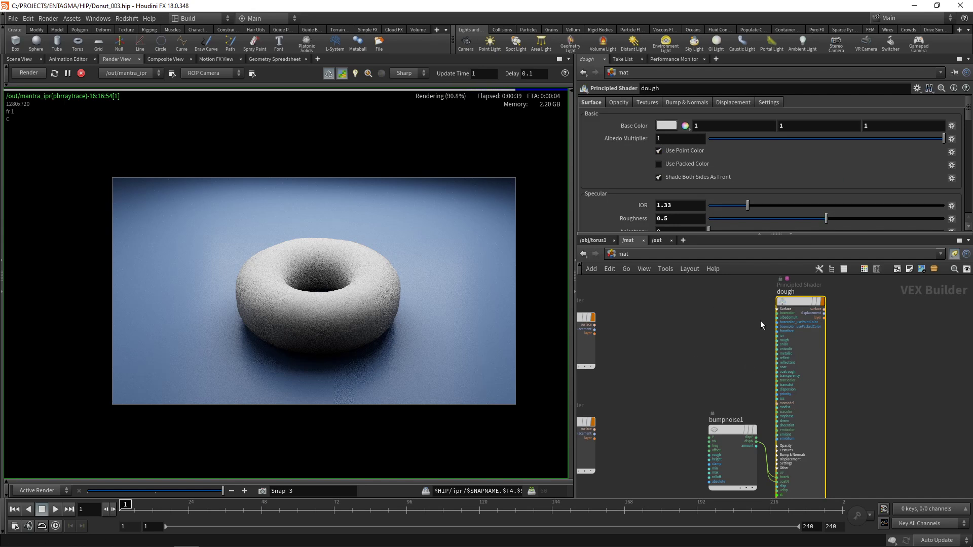
Step: Place a new Bind node in the material network
click(713, 324)
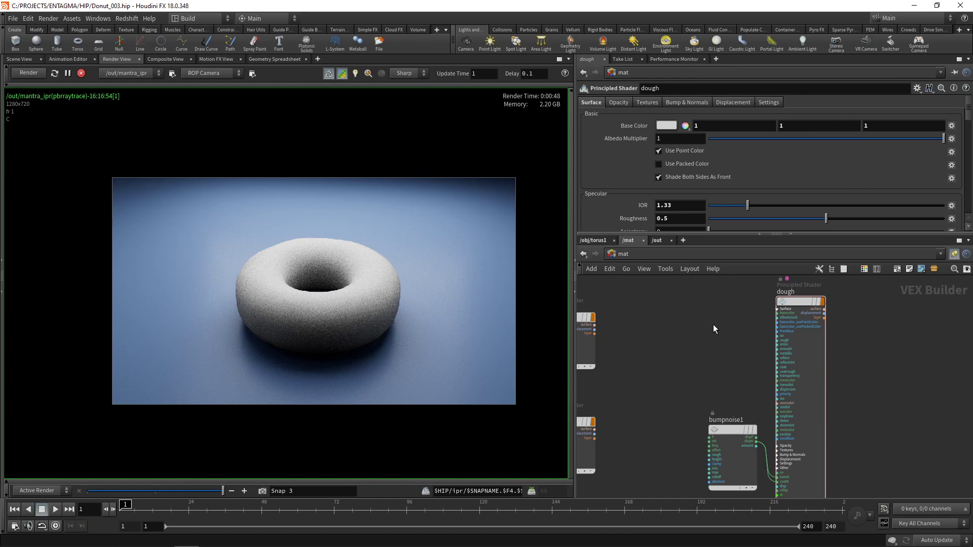
key(Tab)
text(disp)
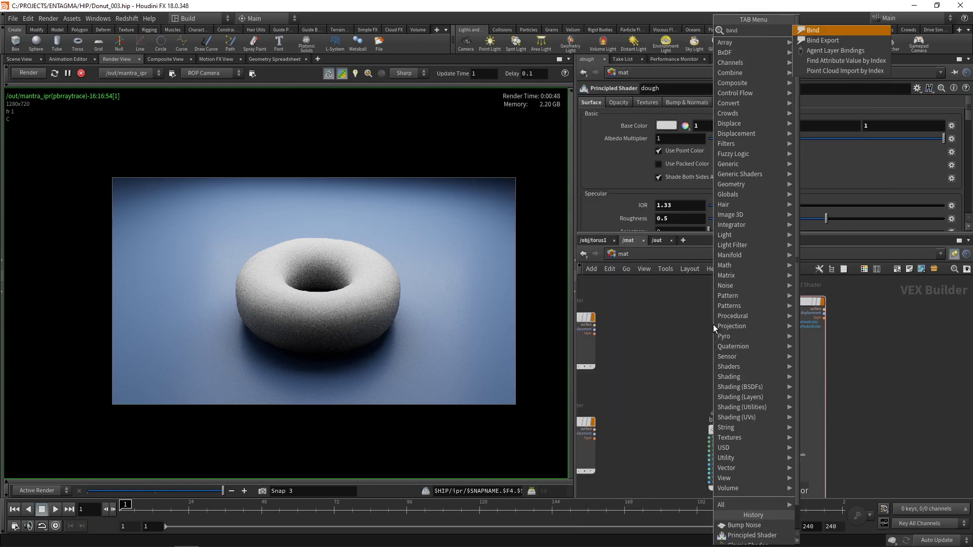
key(Return)
click(713, 325)
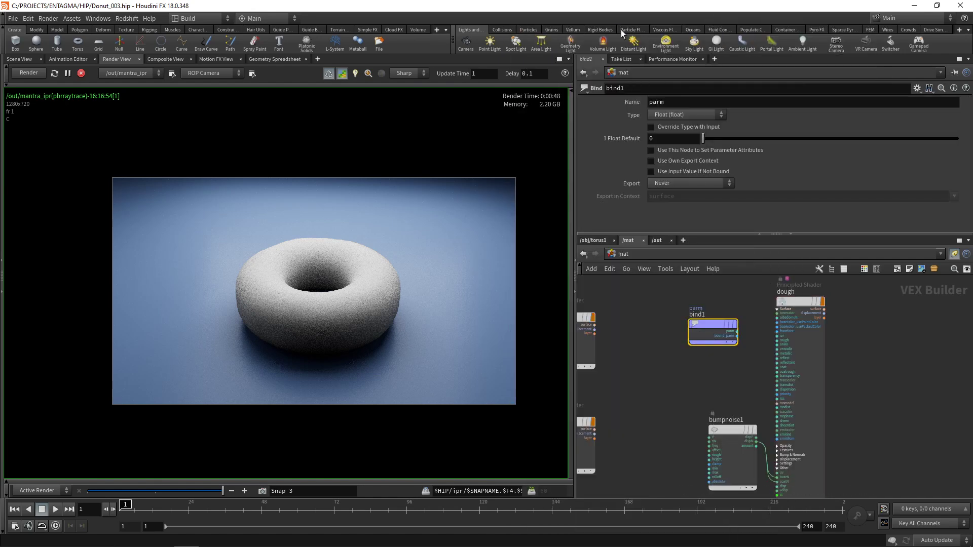
Step: Name the bind Cd, set its type to Color, and wire it into dough's basecolor
double_click(665, 102)
text(Cd)
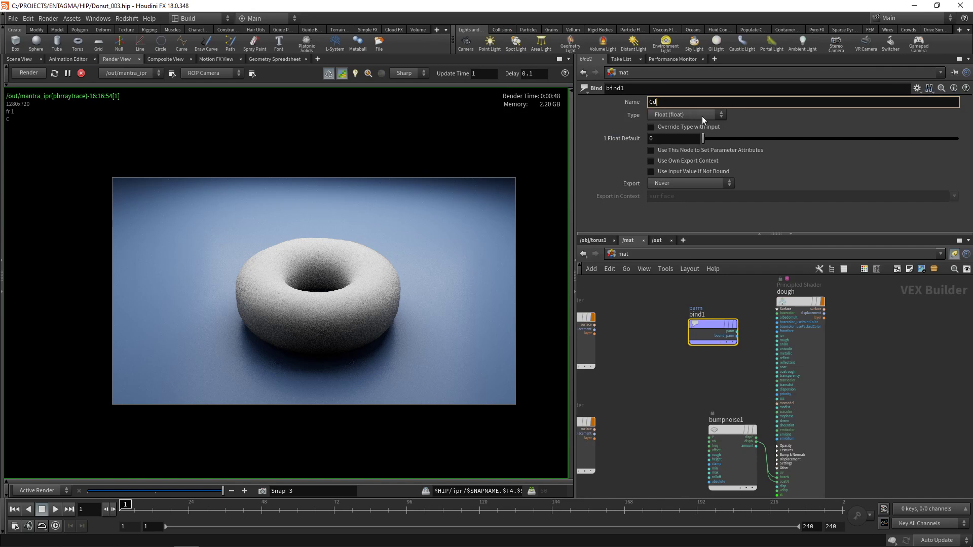
click(699, 117)
click(677, 318)
scroll(729, 349, up, 2)
click(736, 331)
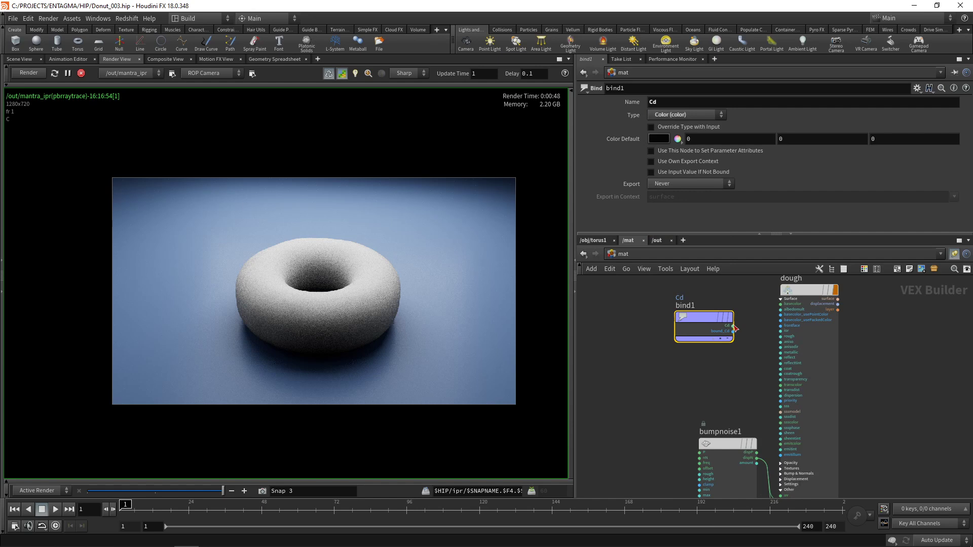
click(780, 304)
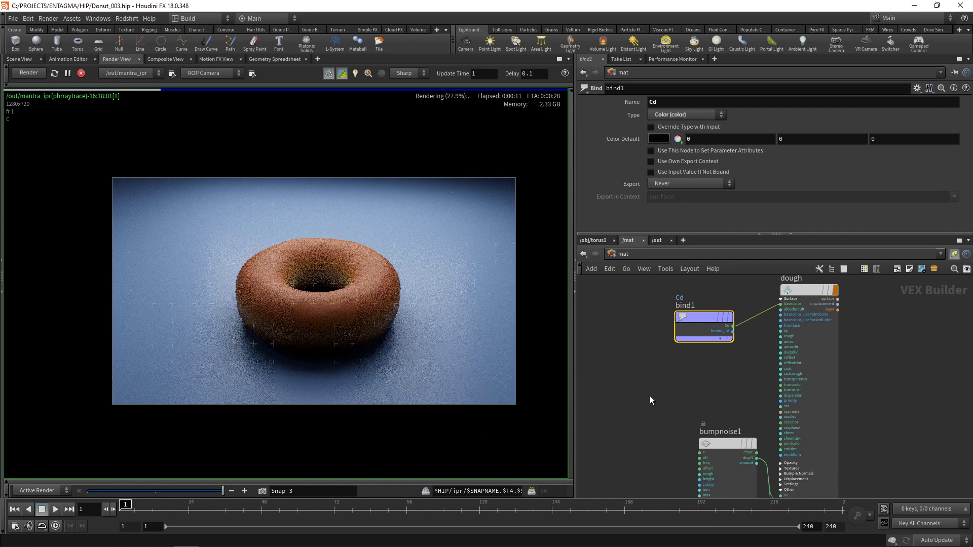
Step: Set bumpnoise1's roughness to 0.6
click(661, 419)
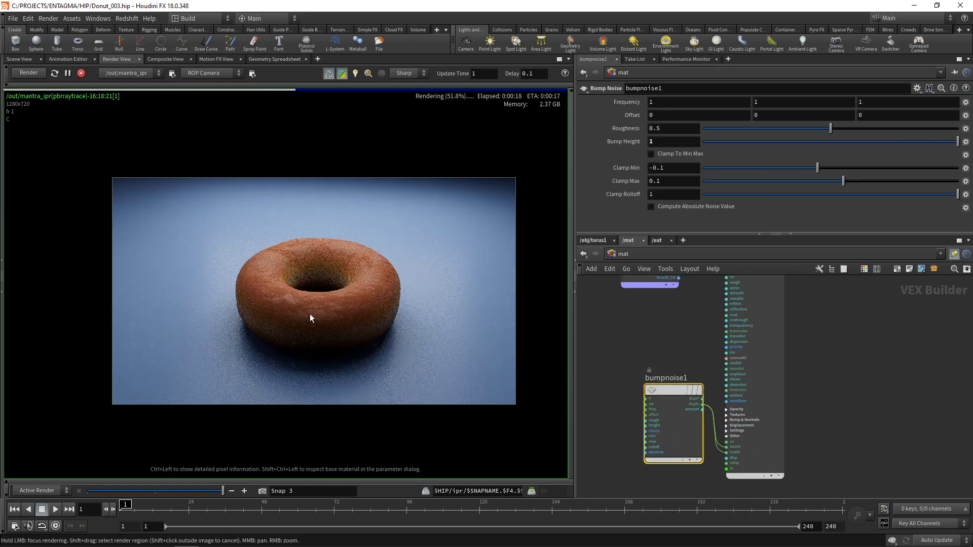
double_click(673, 128)
text(0.6)
key(Return)
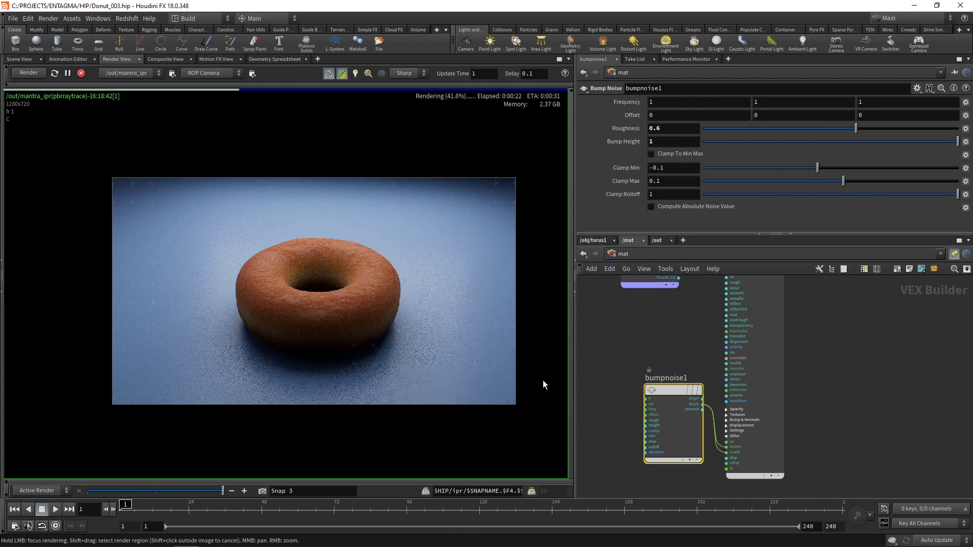
Step: Save the scene, display merge1 in torus1 for the full donut, and turn off preview
click(597, 240)
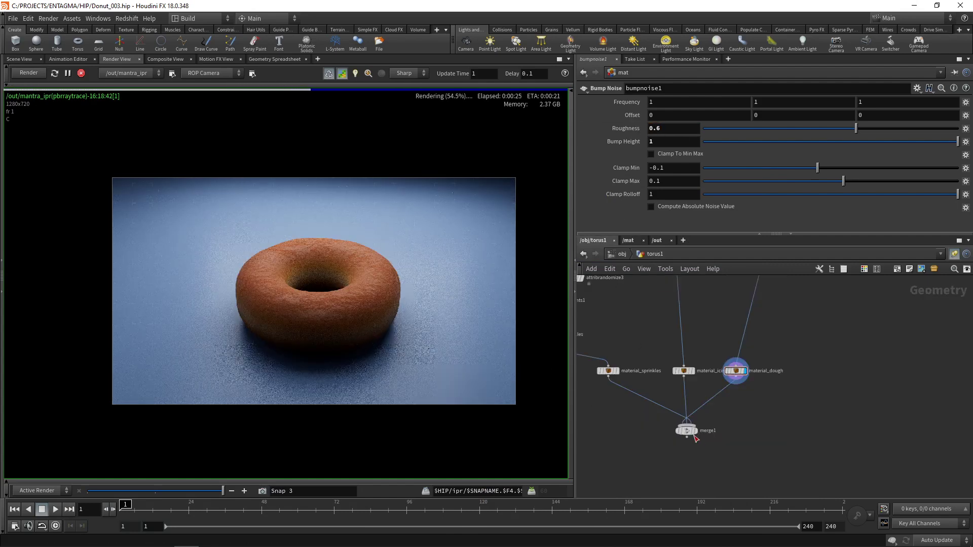
key(ctrl+s)
click(699, 438)
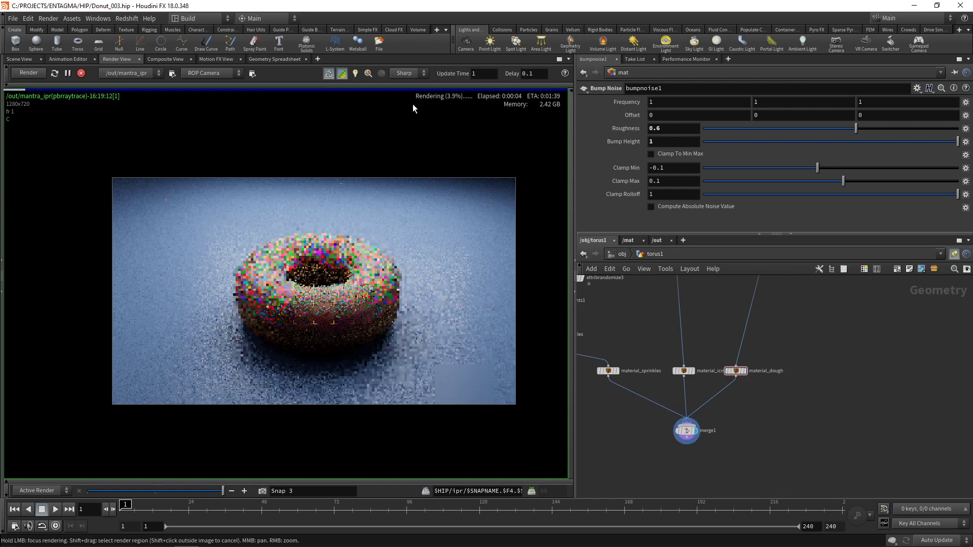
click(341, 75)
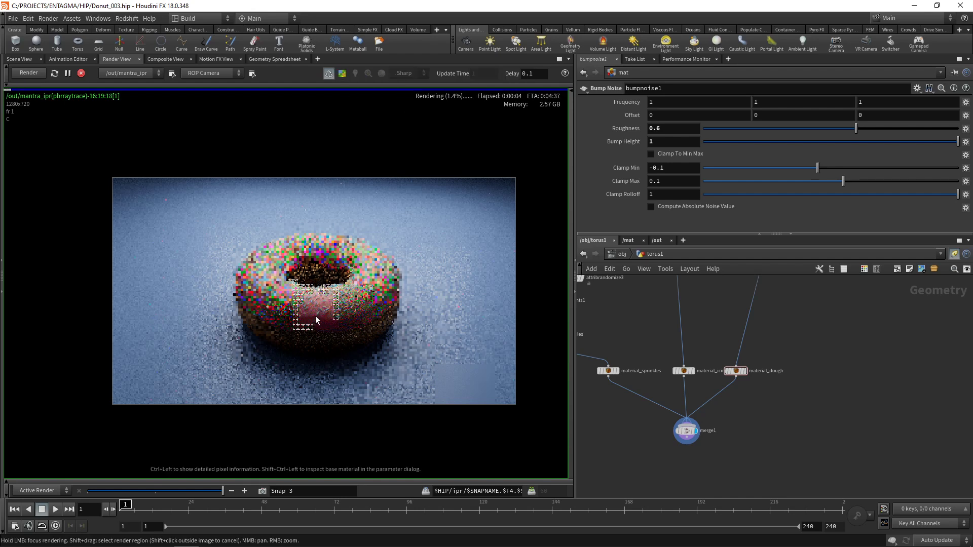
Step: Select mantra_ipr in /out and show its Rendering > Sampling parameters
click(658, 241)
drag(669, 350, 780, 441)
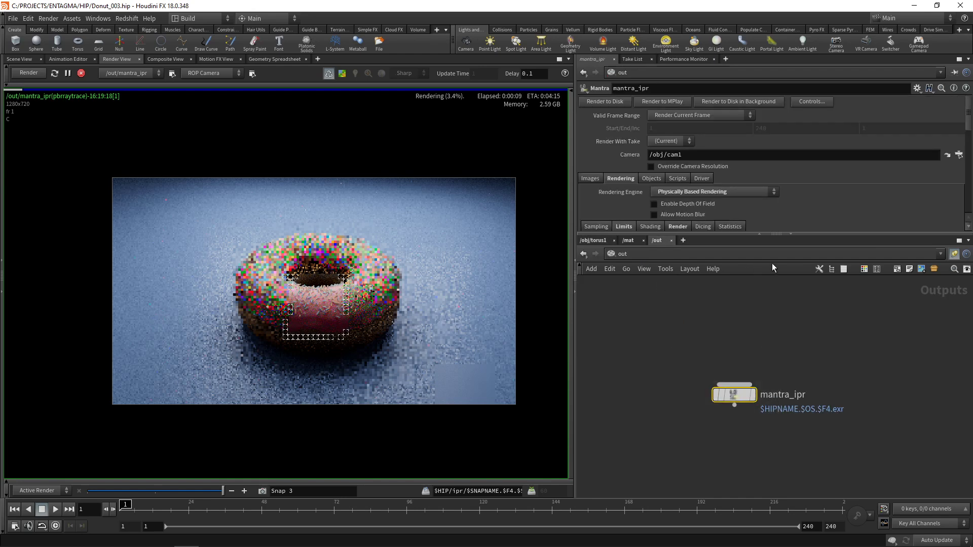
click(790, 235)
click(587, 226)
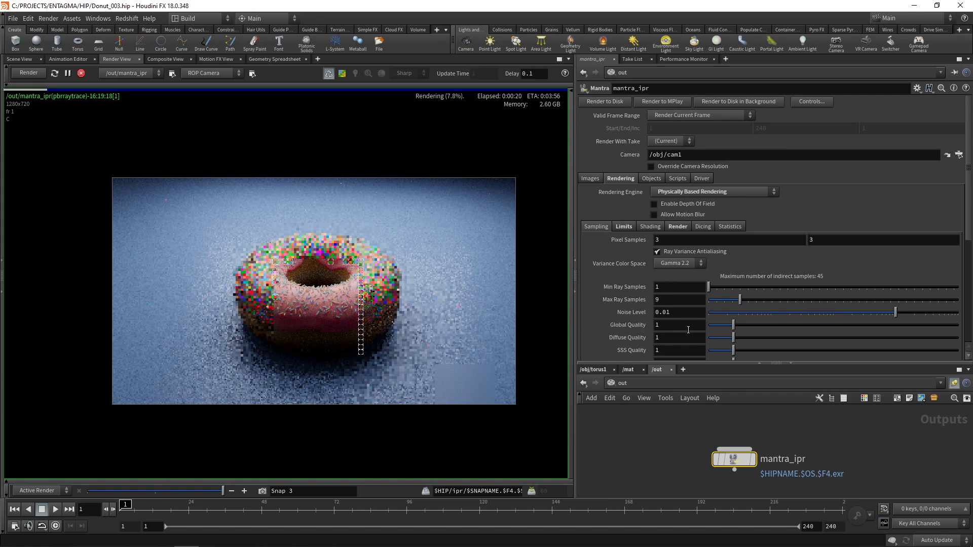
scroll(730, 304, down, 3)
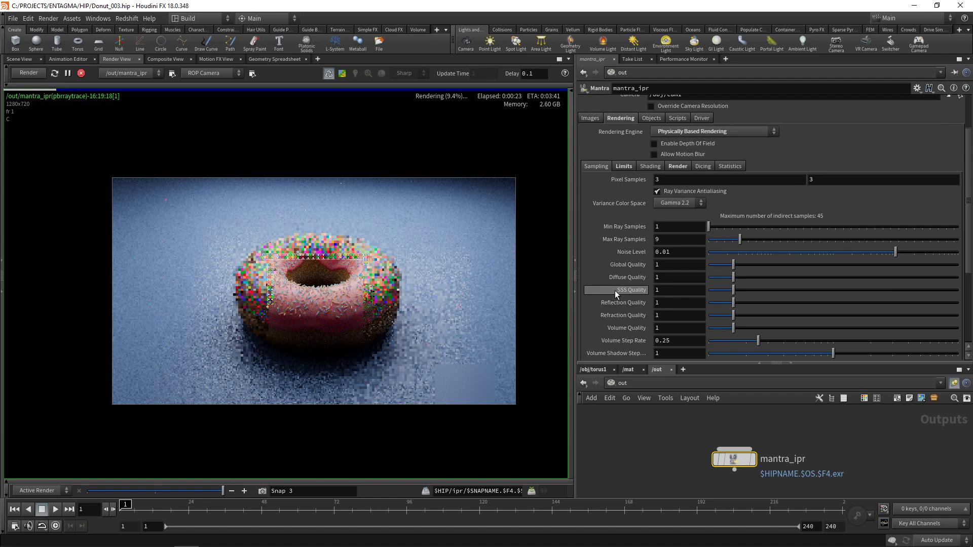
Step: Set SSS Quality on mantra_ipr to 8
click(678, 289)
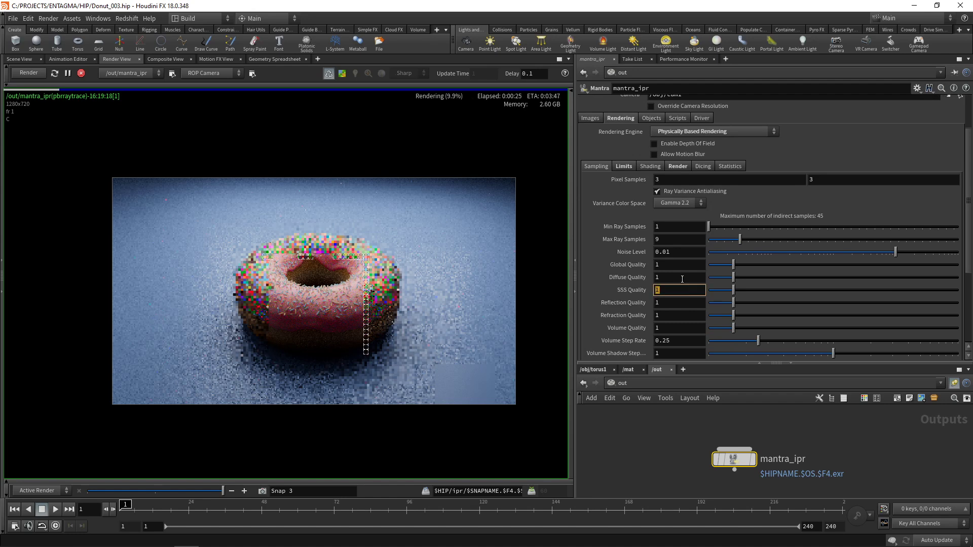
text(8)
key(Return)
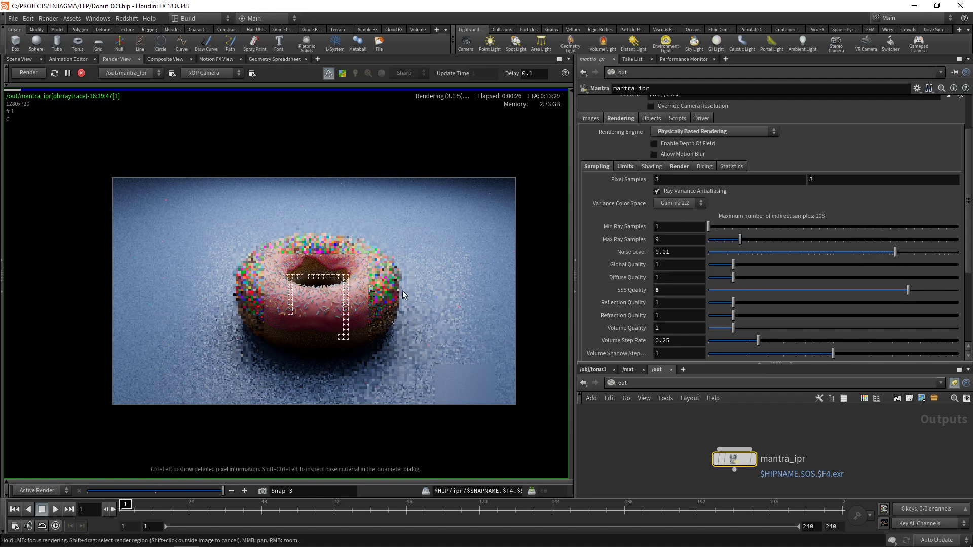
mouse_move(634, 257)
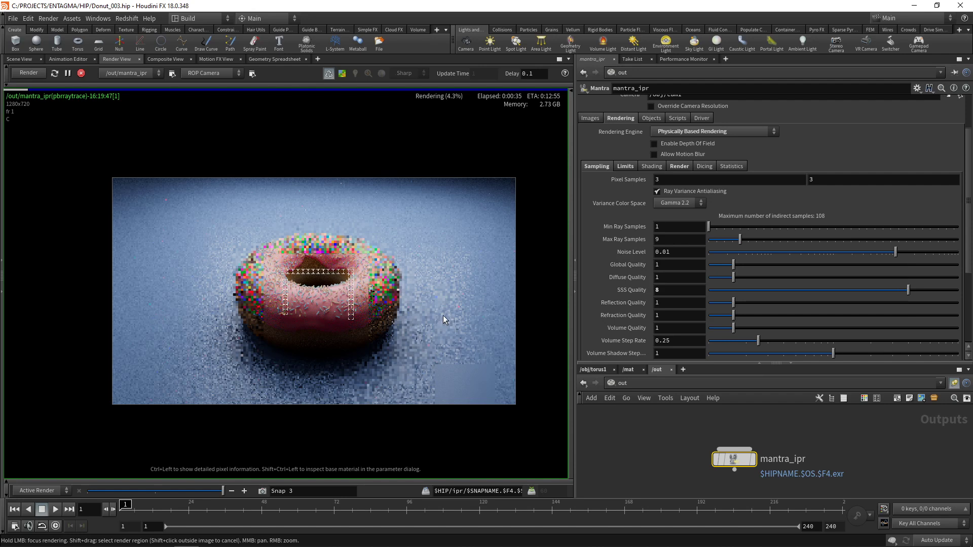
Step: Set mantra_ipr's Max Ray Samples to 16
double_click(663, 239)
text(16)
key(Return)
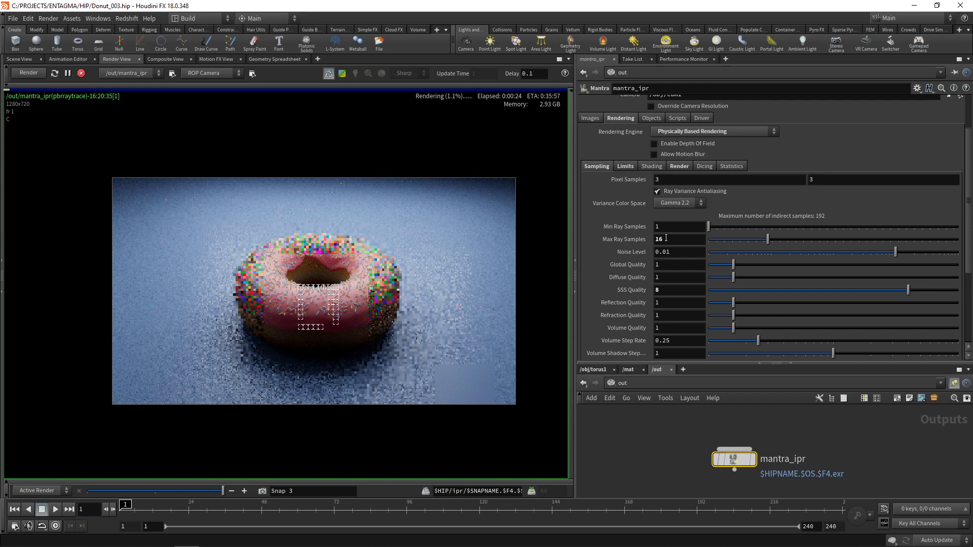
key(Return)
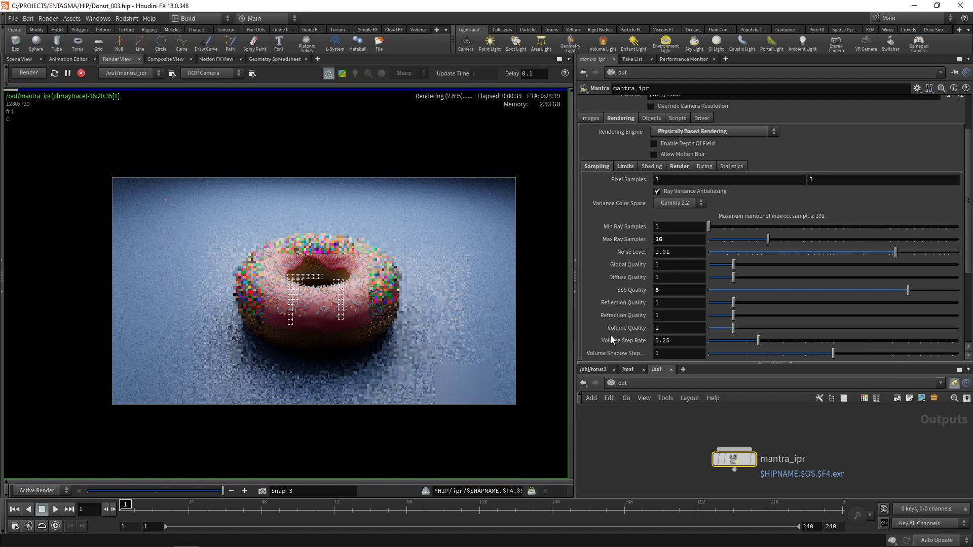
Step: On mantra_ipr, set Max Ray Samples to 9 and SSS Quality to 16 (180 indirect samples)
double_click(671, 239)
text(9)
key(Return)
double_click(665, 289)
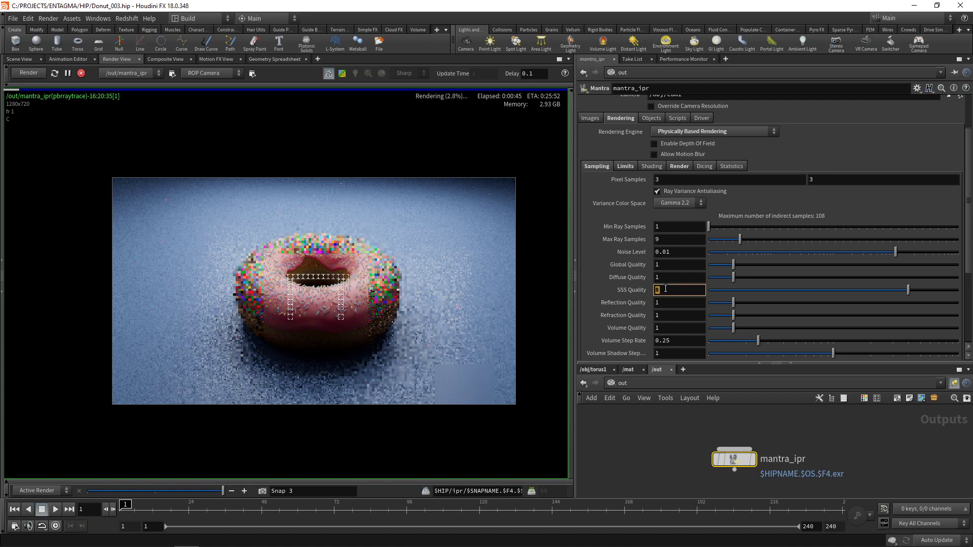
text(16)
key(Return)
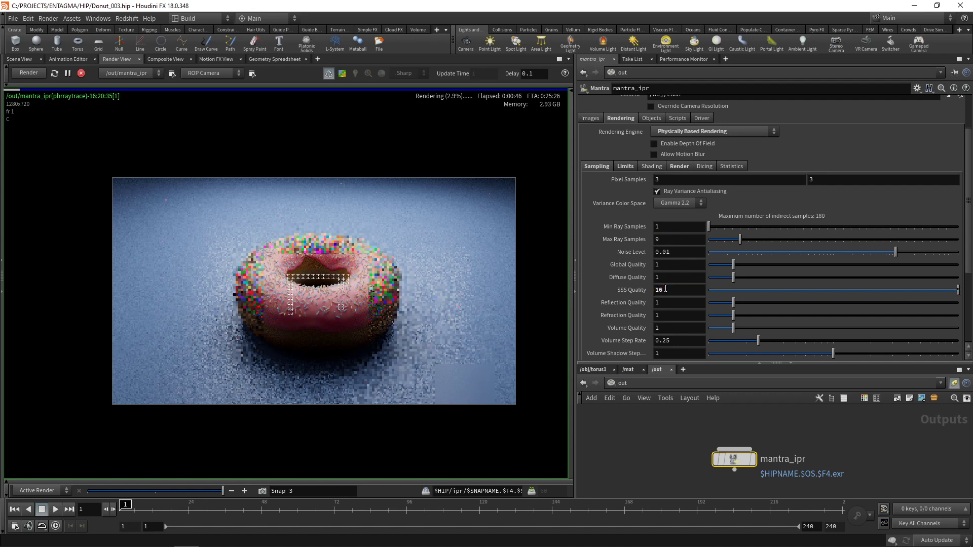